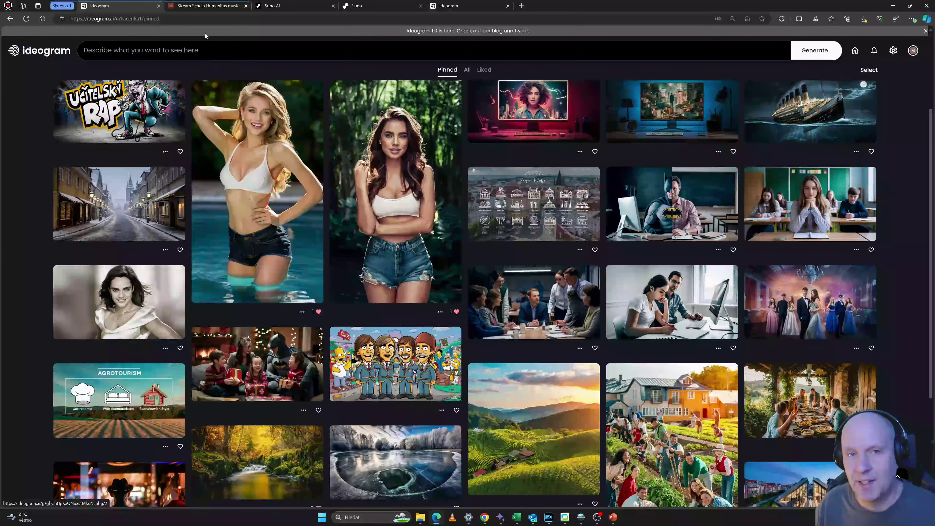
Switch to the SoundCloud tab listing the Schola Humanitas 'Rap song' remix tracks.
left_click(201, 7)
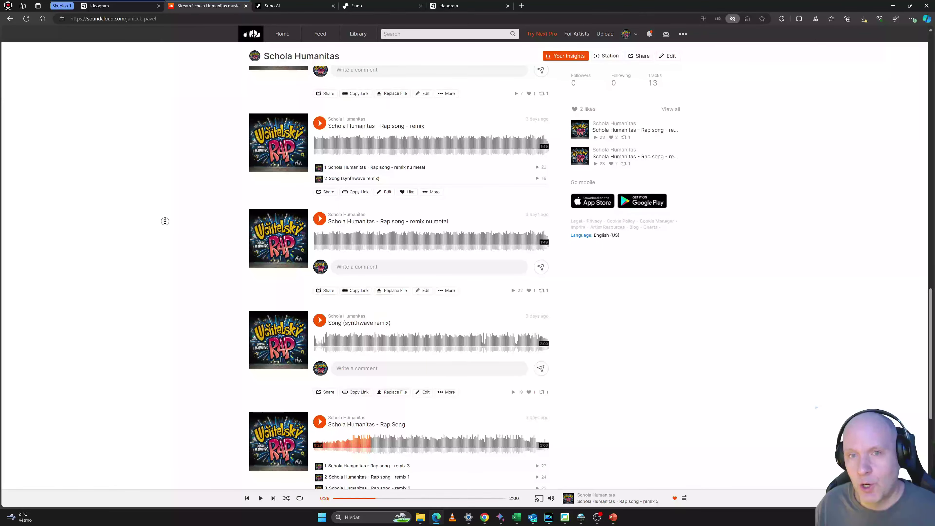
Sample the soft grunge, experimental techno (from 1:05) and dreamhouse (from 0:55) remixes.
scroll(165, 221, "up", 2)
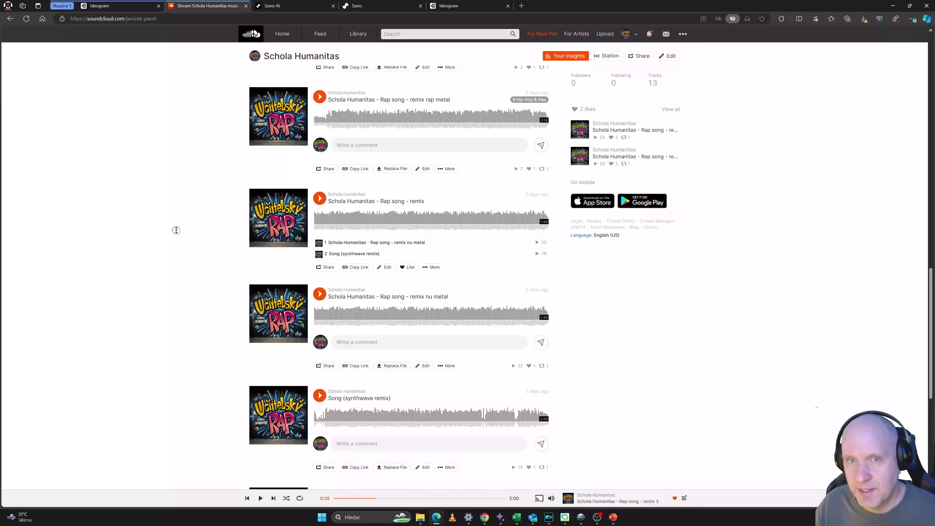
scroll(177, 227, "up", 3)
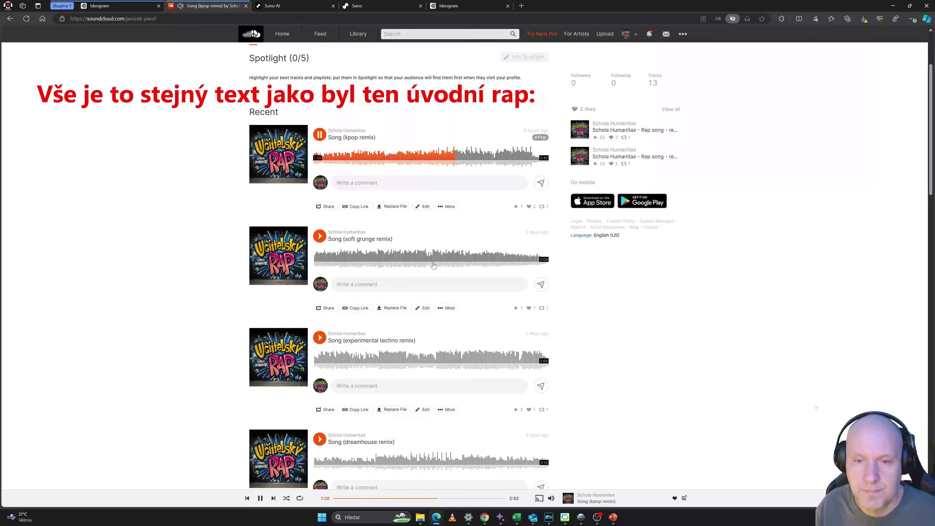
left_click(371, 263)
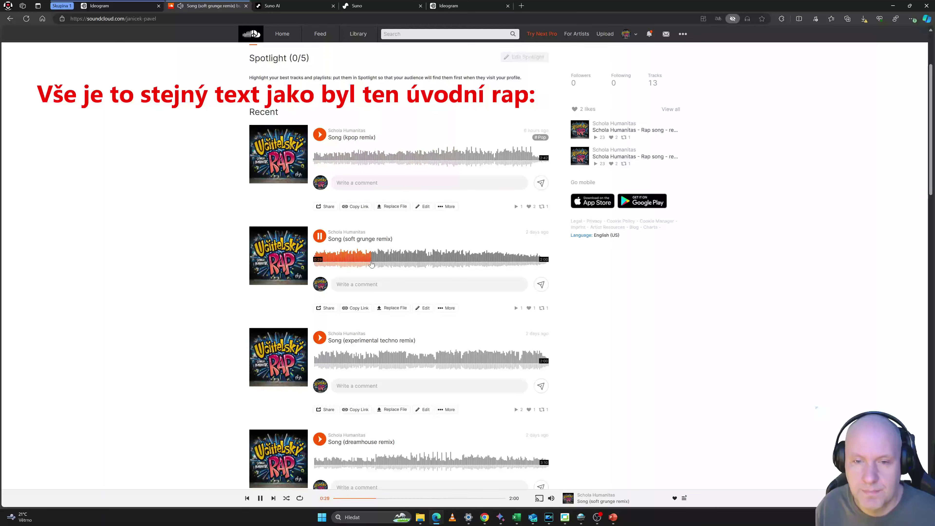
middle_click(595, 295)
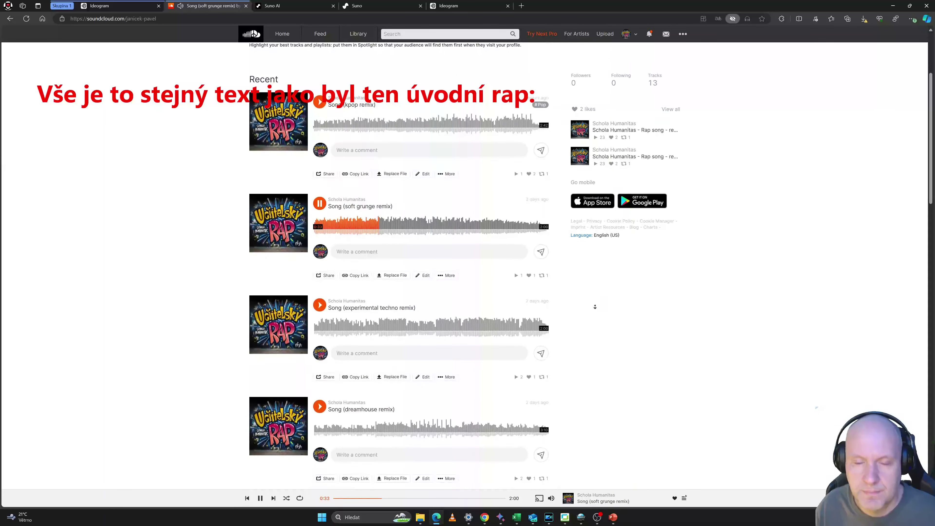
middle_click(597, 308)
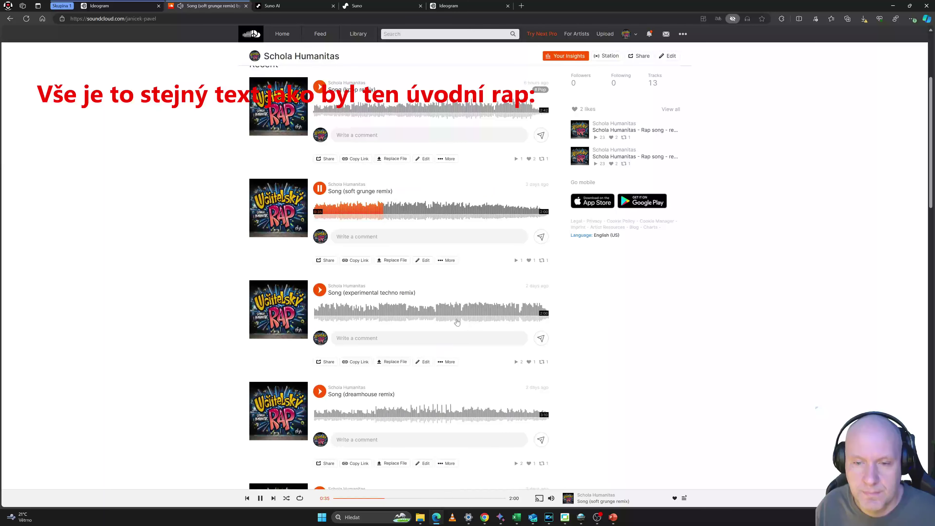
left_click(442, 317)
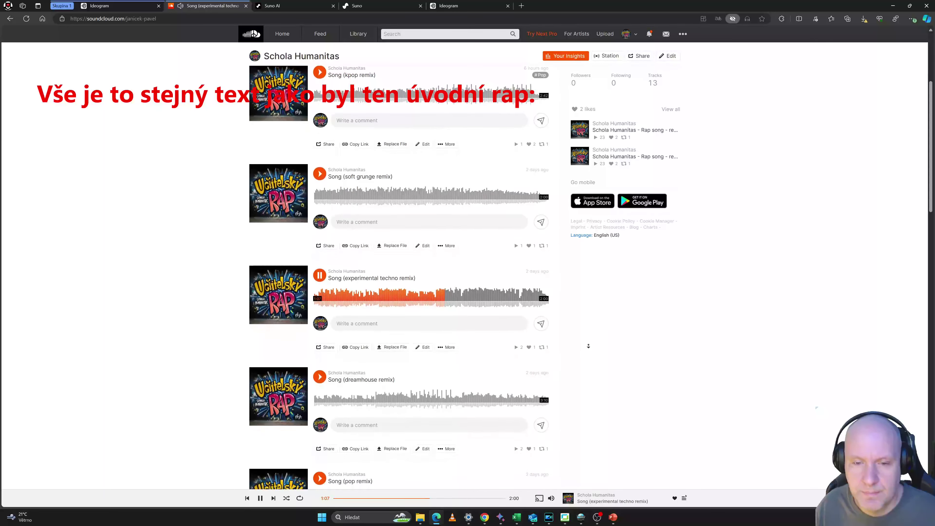
middle_click(583, 348)
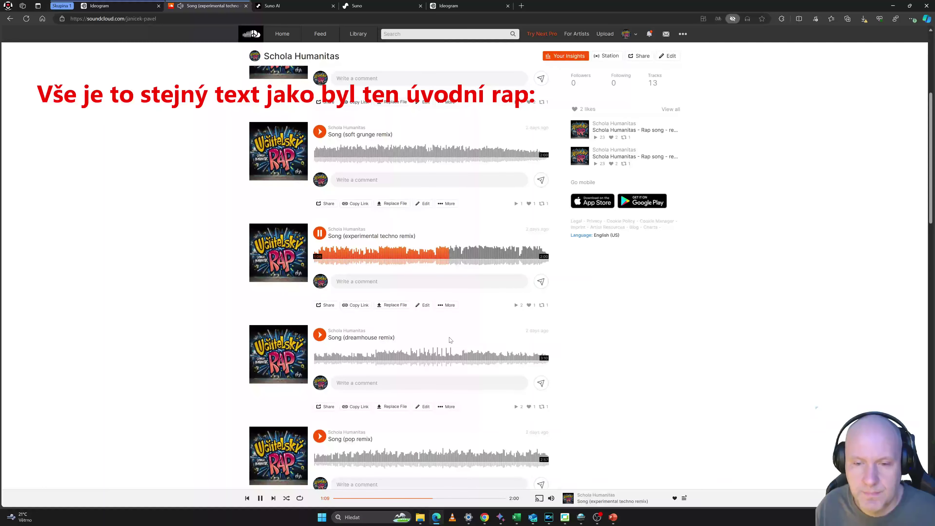
left_click(381, 362)
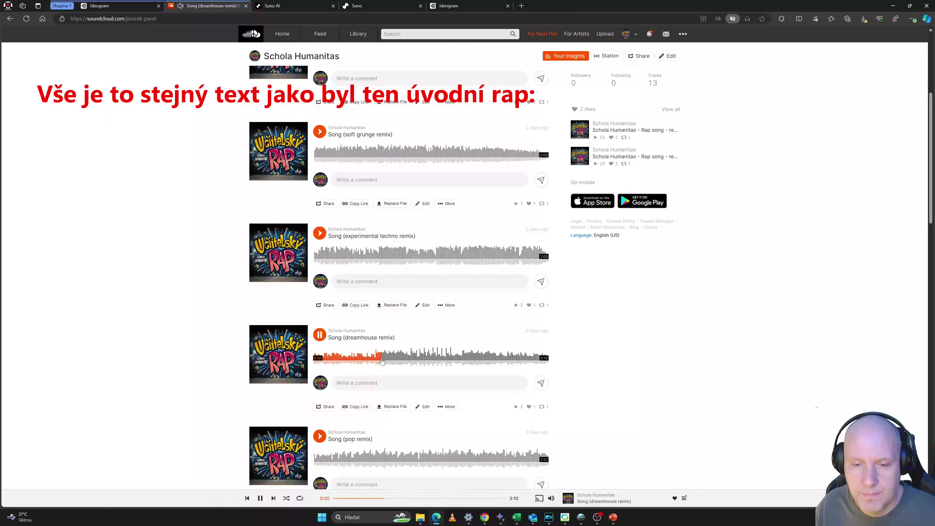
Play the pop remix from about 1:26, pausing and resuming it once.
middle_click(616, 339)
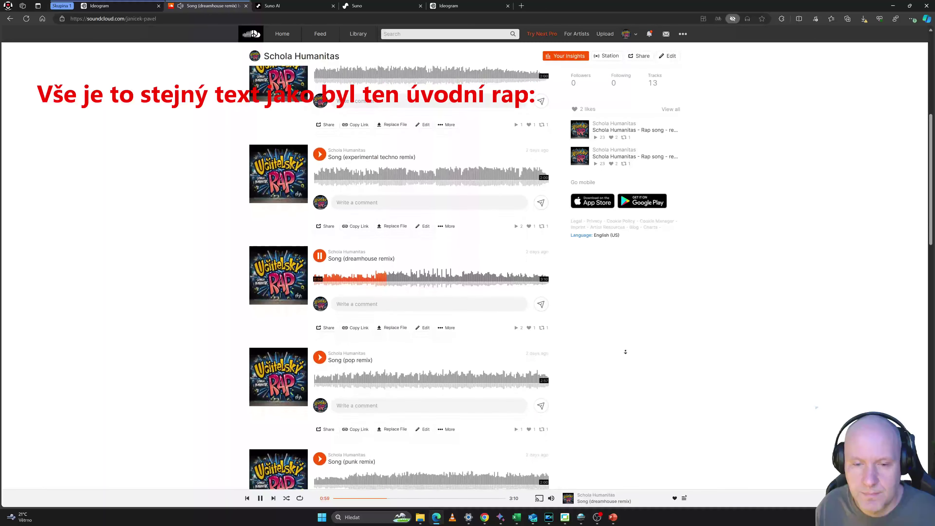
left_click(583, 332)
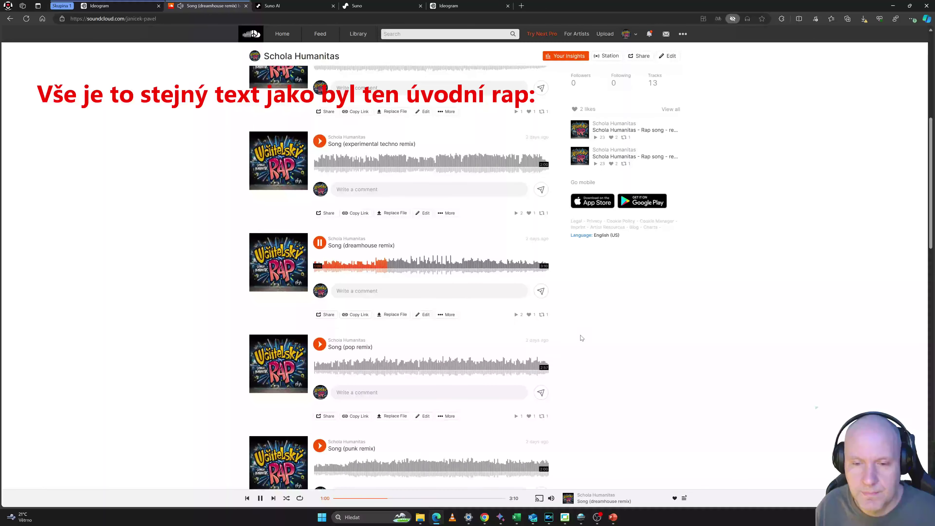
left_click(429, 371)
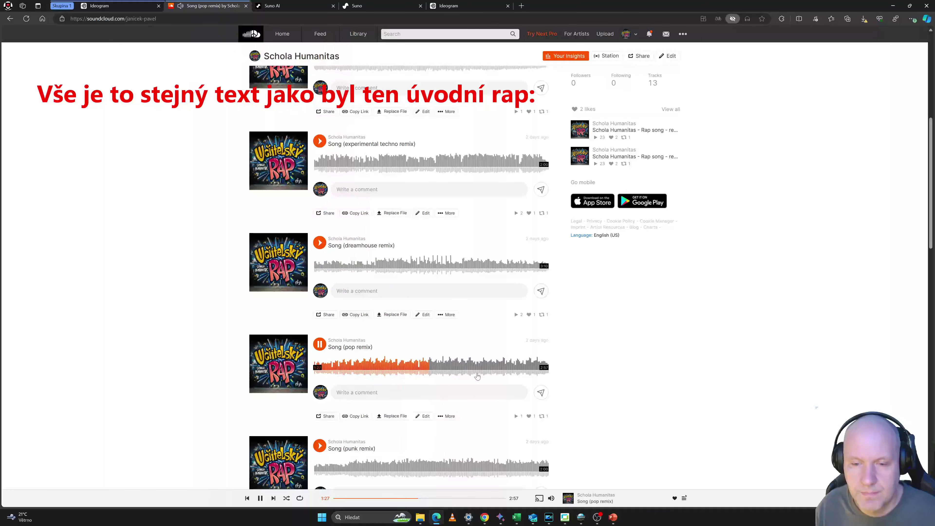
scroll(614, 353, "down", 1)
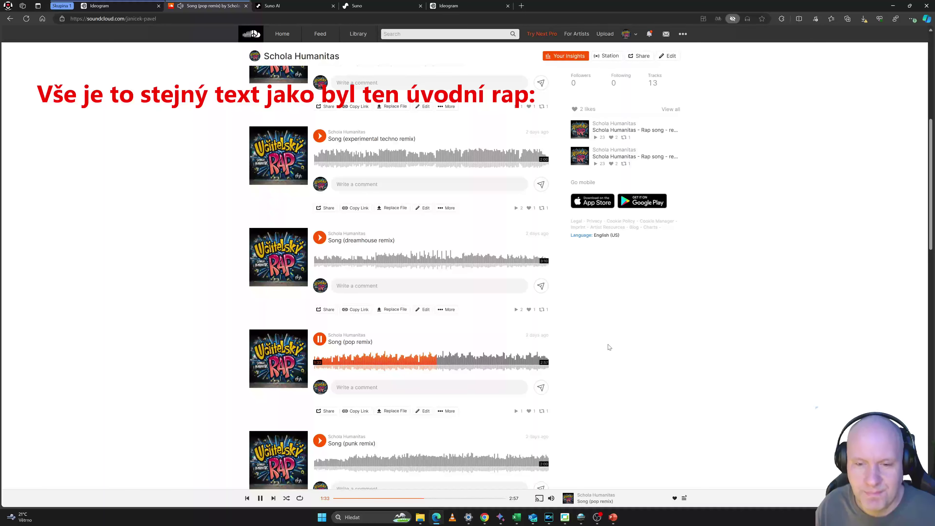
scroll(609, 347, "down", 1)
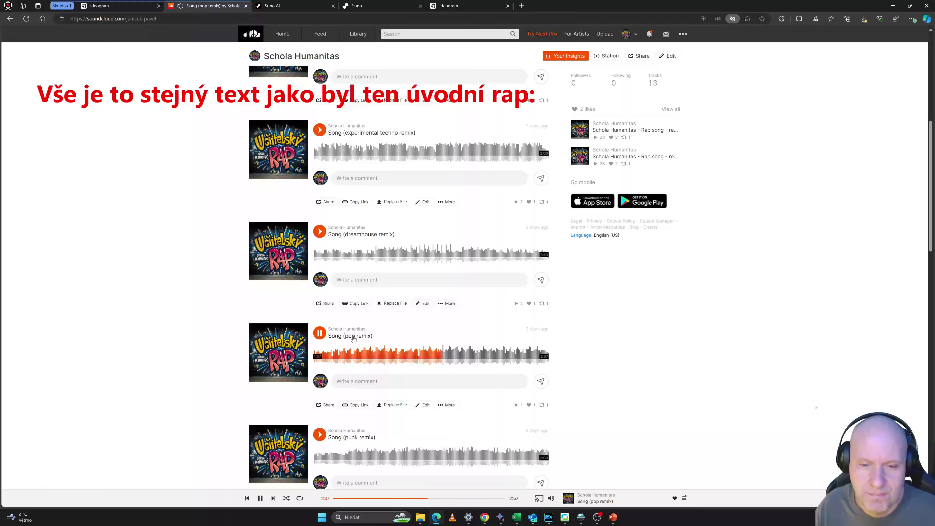
left_click(320, 334)
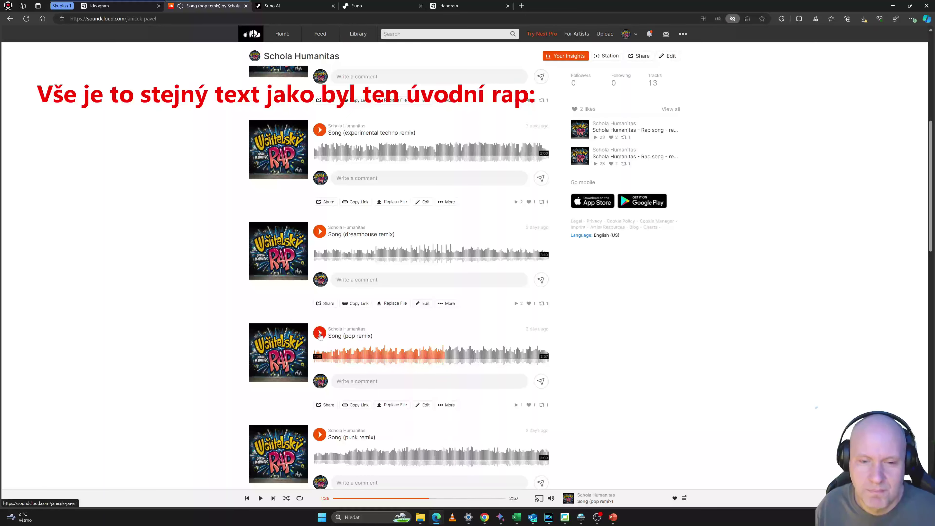
left_click(320, 334)
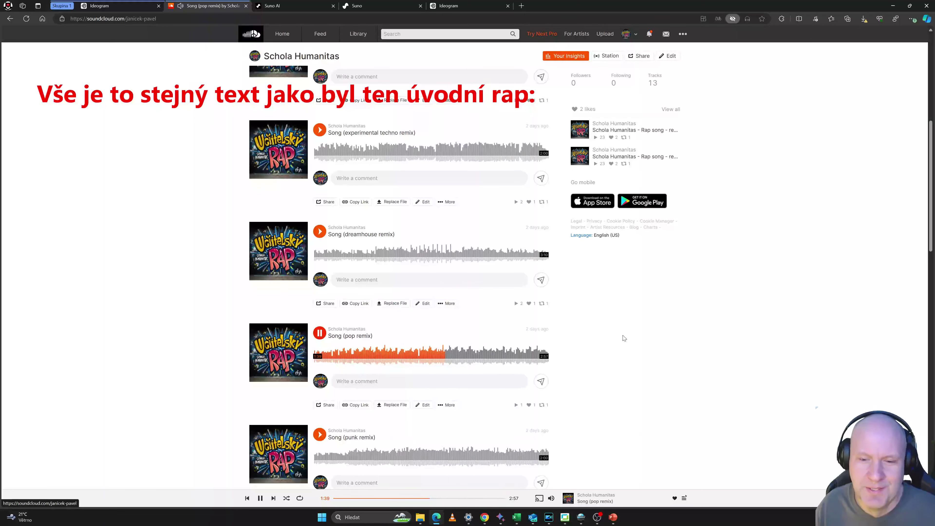
Sample the punk remix from 0:30, then the cyber punk remix from 1:13.
scroll(356, 370, "down", 3)
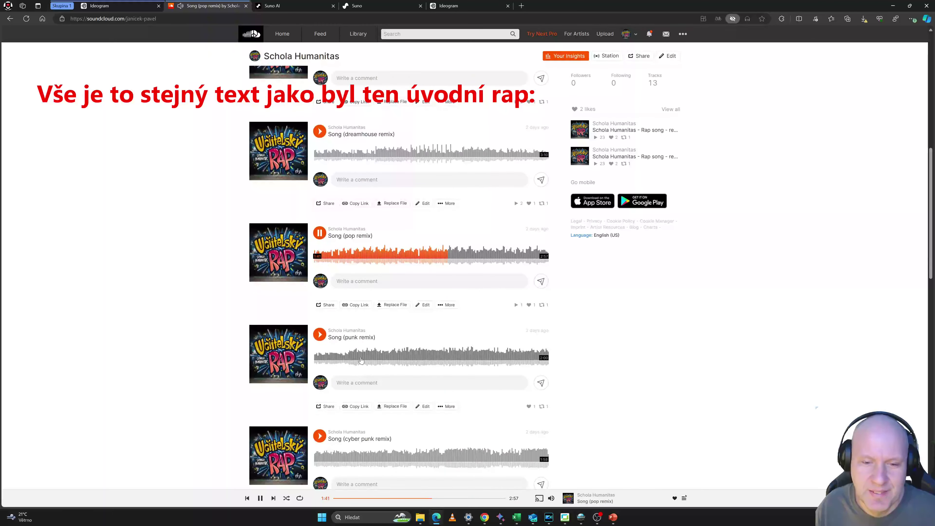
left_click(372, 361)
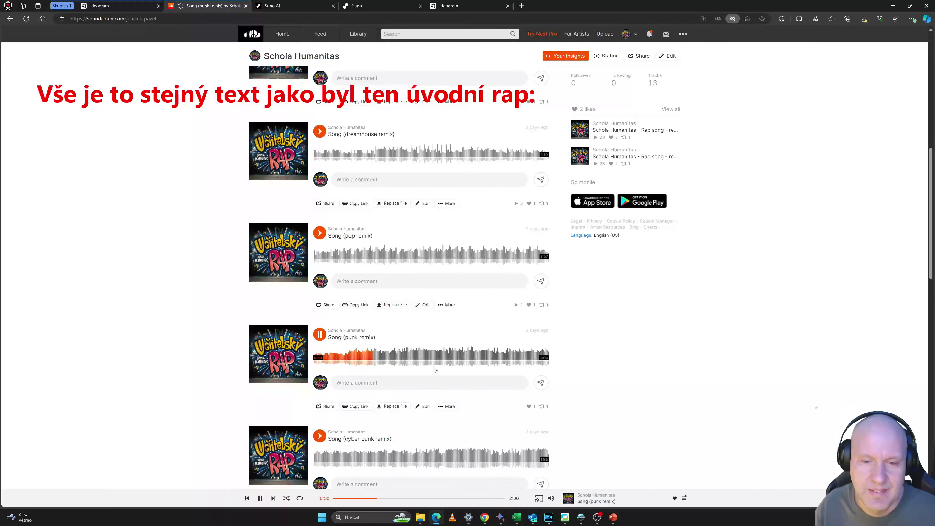
scroll(597, 340, "down", 2)
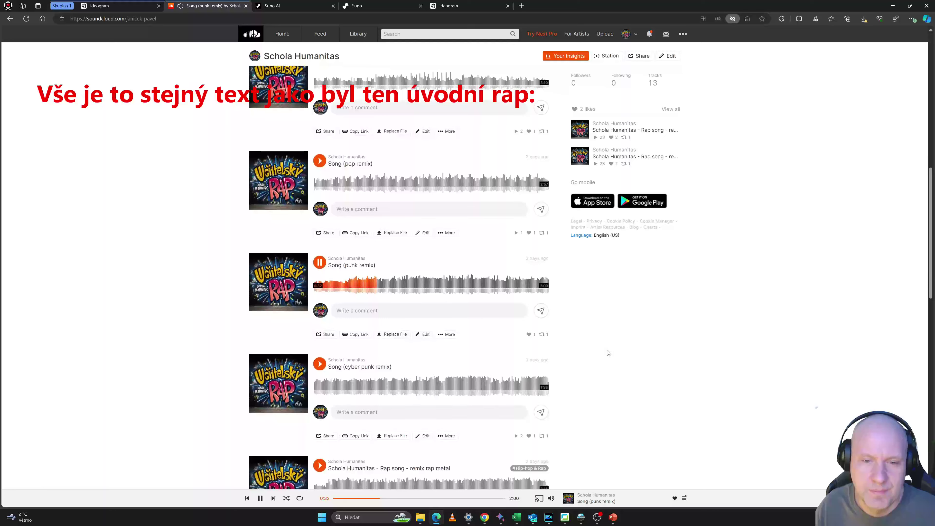
scroll(602, 305, "down", 1)
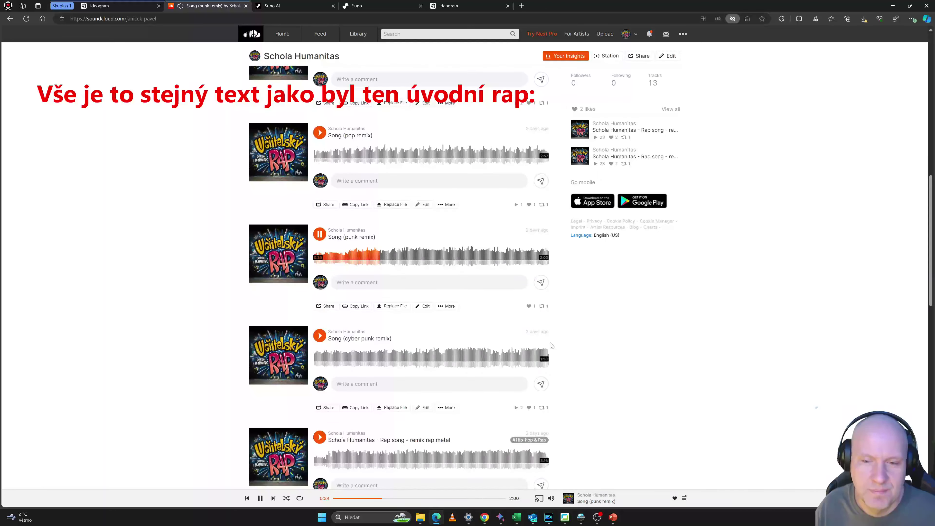
left_click(459, 363)
Play the rap metal remix from 0:43, the Rap song remix playlist from 1:02, then the nu metal remix.
scroll(600, 359, "down", 1)
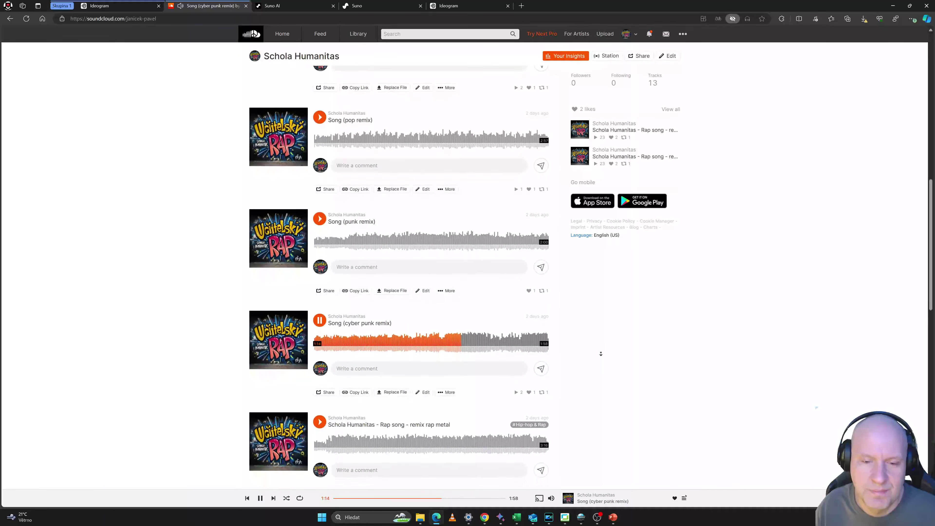
scroll(601, 360, "down", 2)
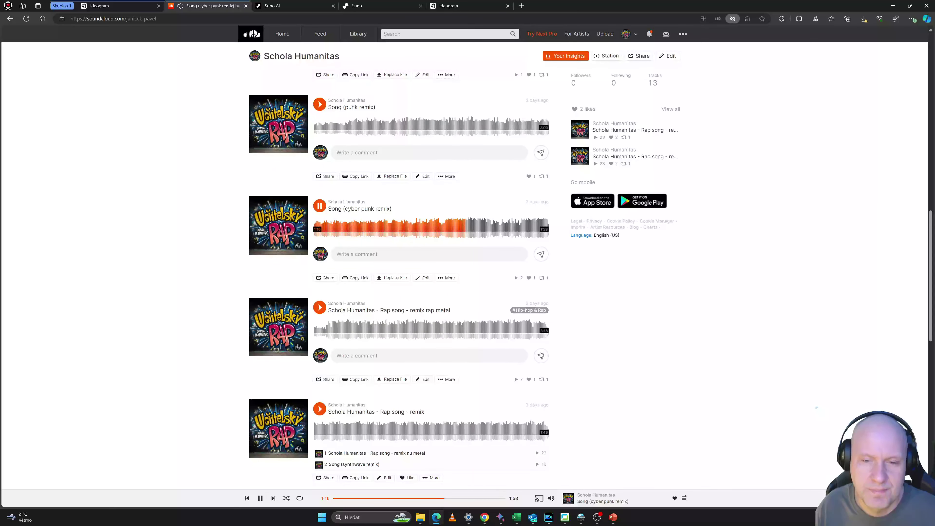
left_click(444, 335)
scroll(628, 313, "down", 1)
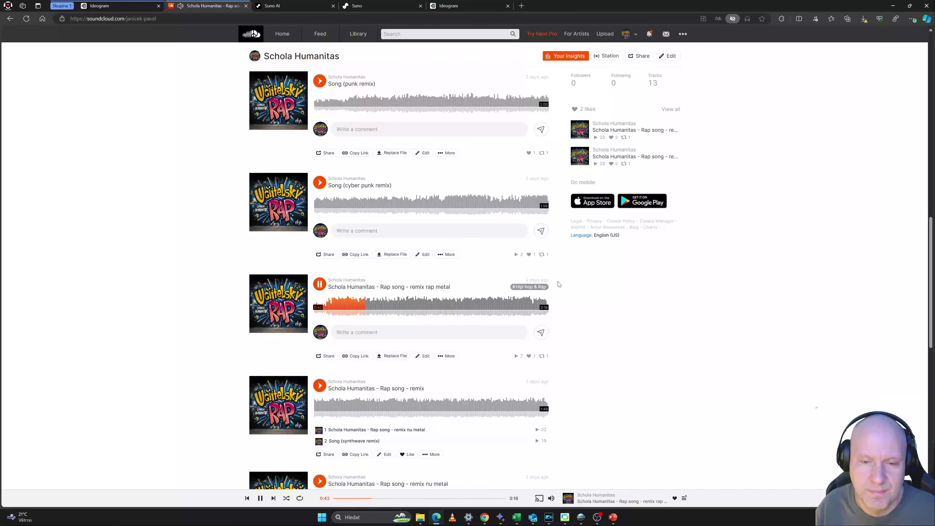
scroll(558, 284, "down", 1)
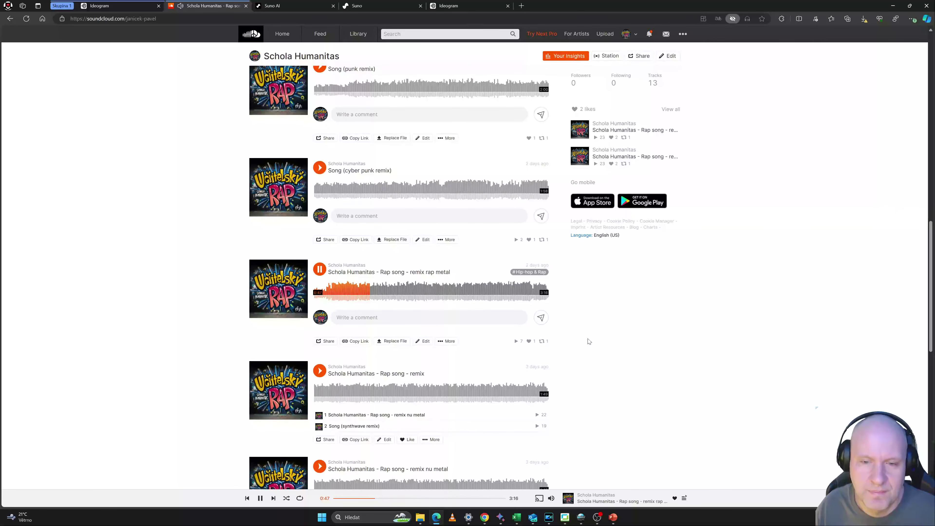
scroll(588, 341, "down", 1)
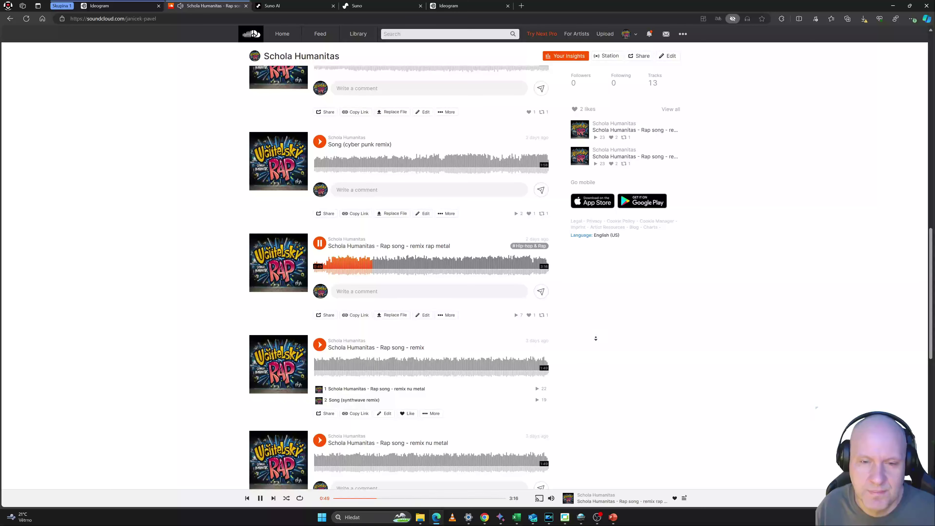
scroll(595, 338, "down", 1)
scroll(609, 304, "down", 1)
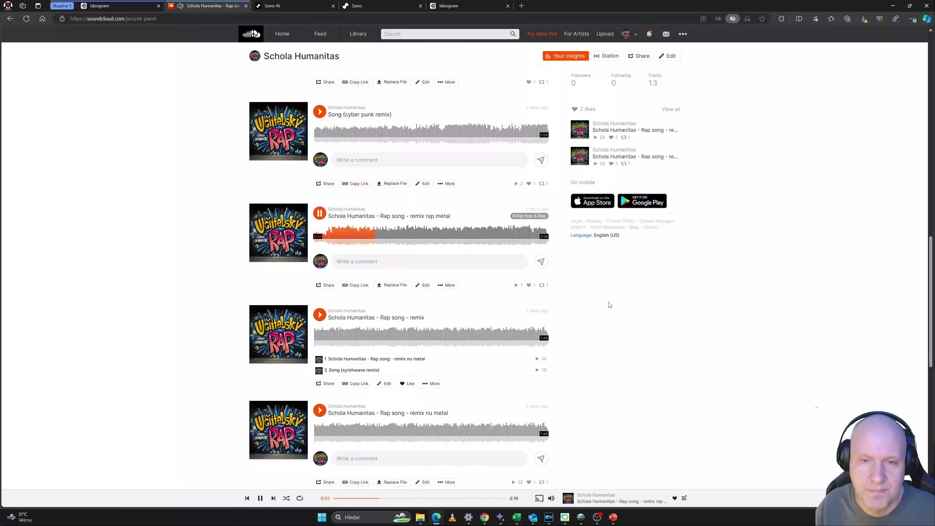
scroll(596, 306, "down", 1)
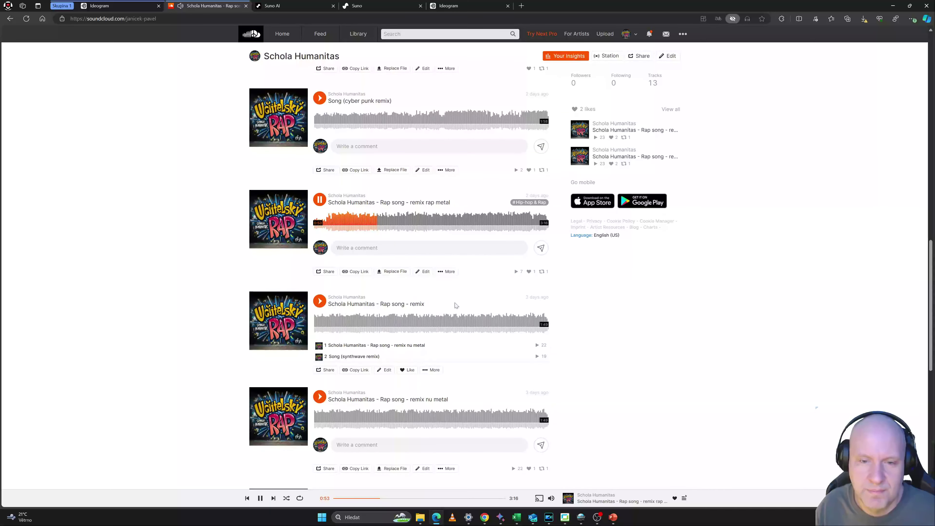
left_click(446, 324)
middle_click(603, 311)
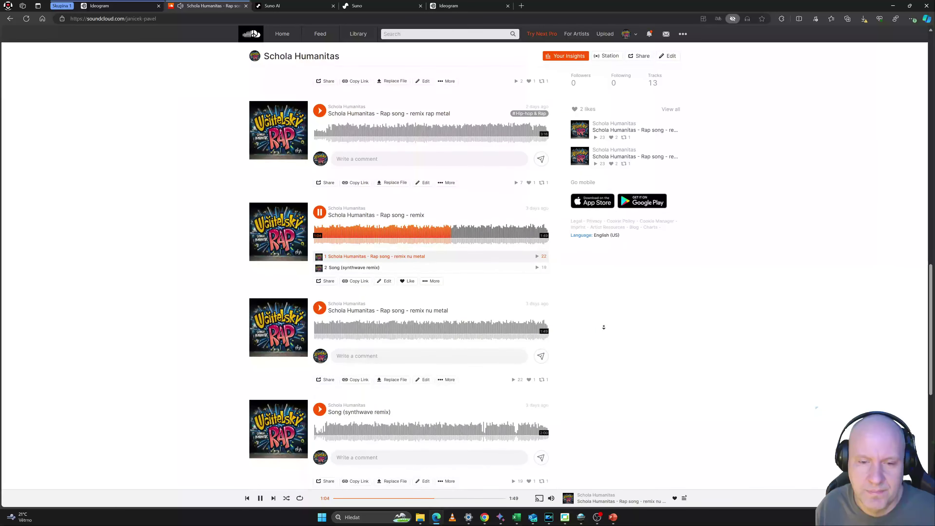
left_click(329, 326)
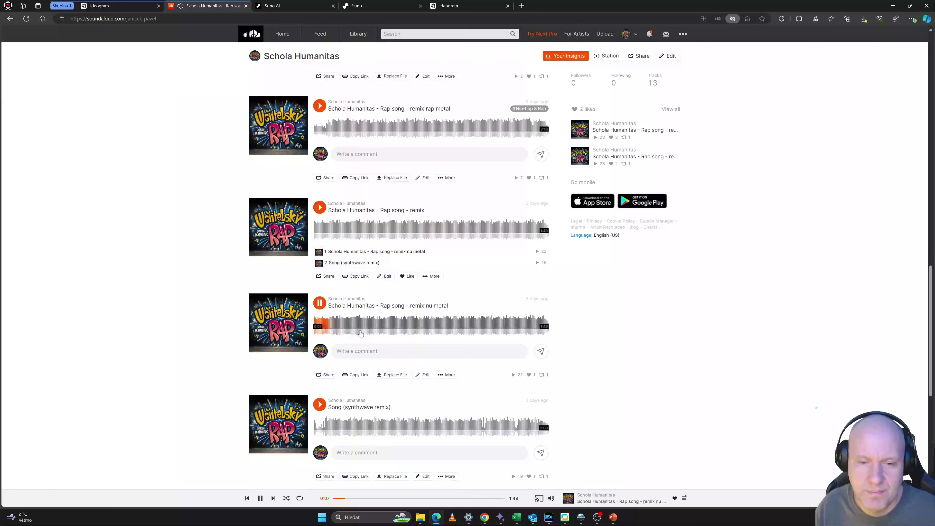
Play the synthwave remix, then the Rap Song playlist's first track, skipping ahead in it.
scroll(623, 313, "down", 1)
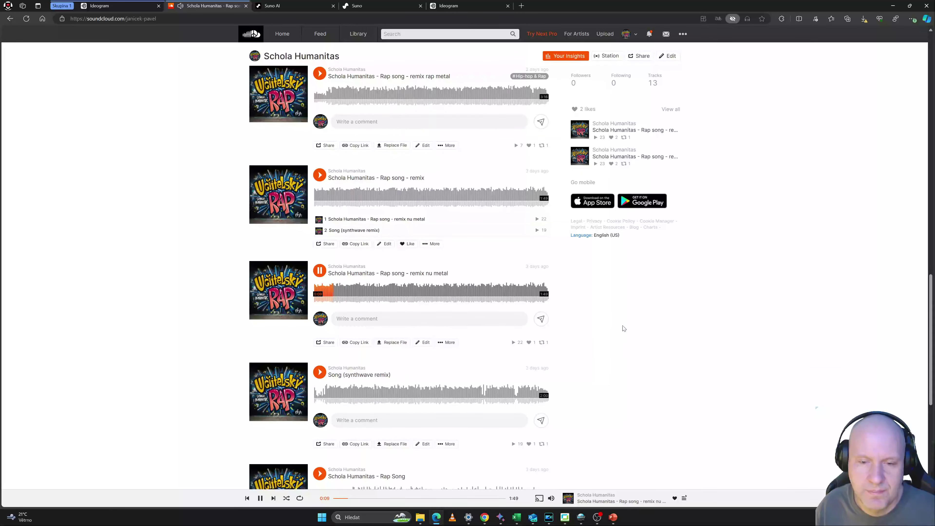
scroll(622, 329, "down", 1)
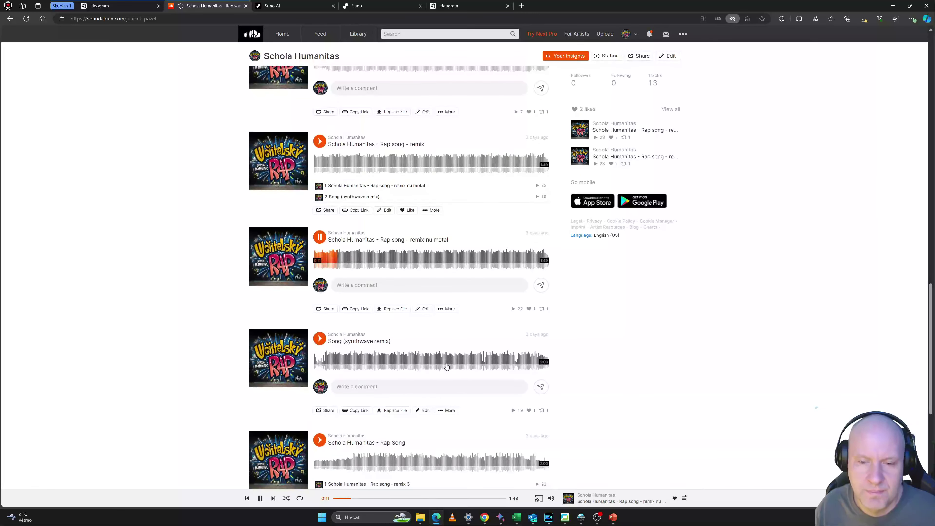
left_click(446, 366)
scroll(587, 305, "down", 1)
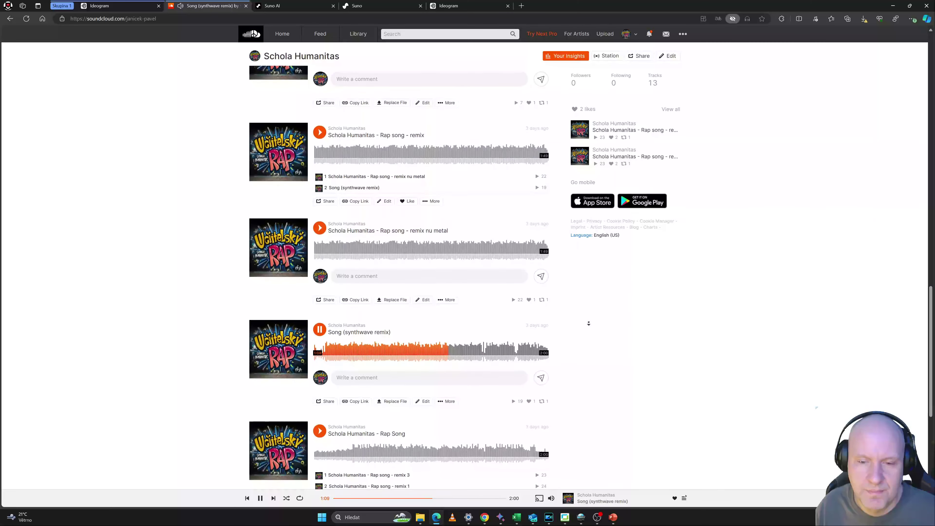
scroll(605, 315, "down", 2)
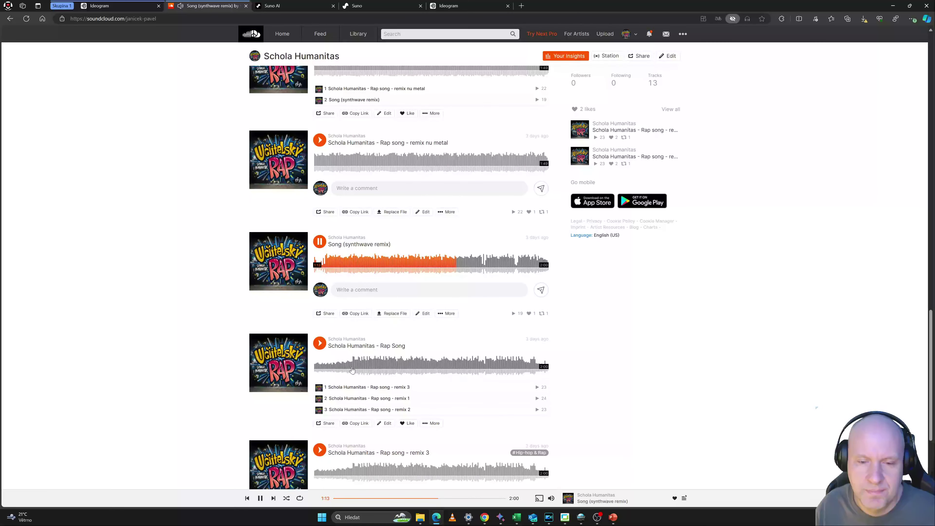
left_click(368, 387)
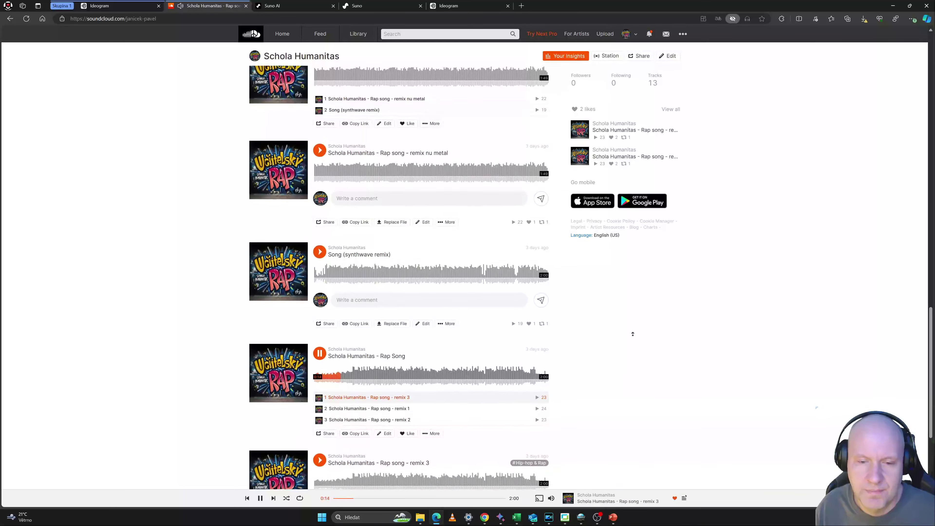
scroll(632, 338, "up", 1)
left_click(371, 385)
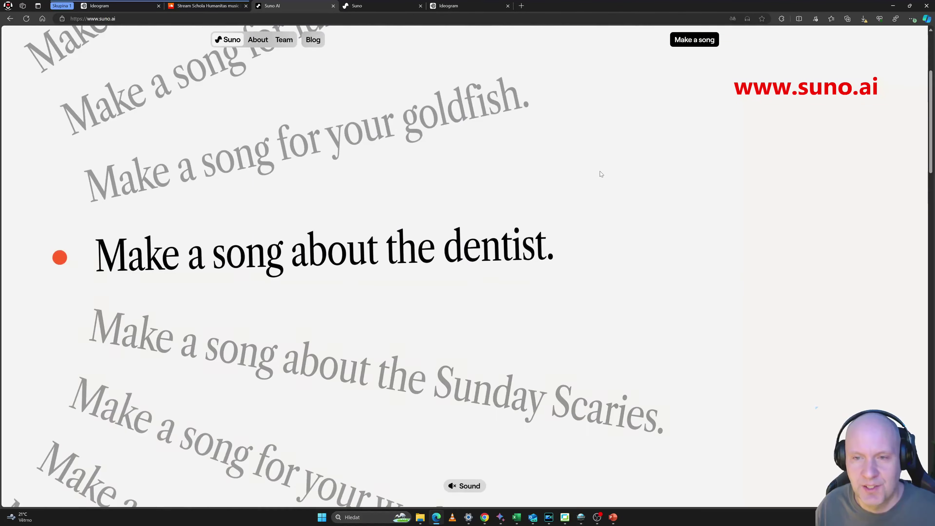
Scroll the suno.ai landing page, then switch to the Suno app's Explore page.
scroll(601, 174, "down", 2)
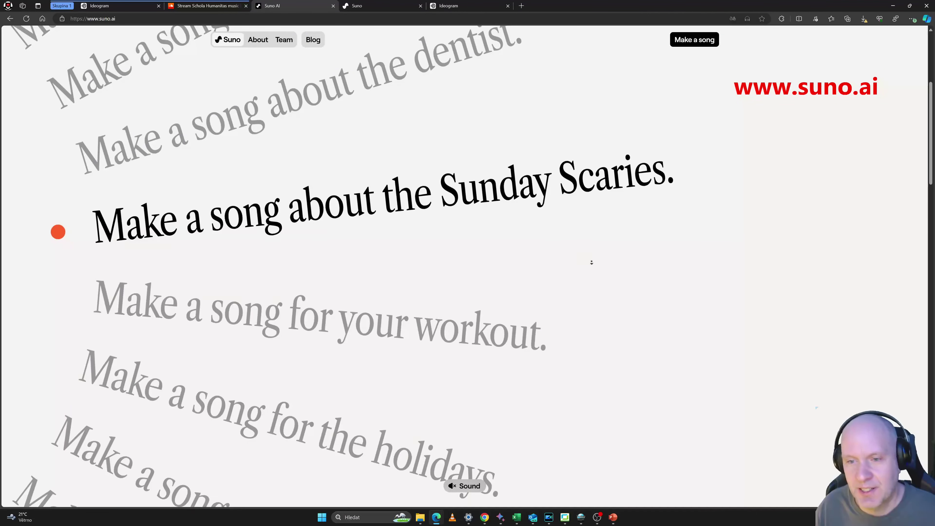
scroll(591, 269, "down", 1)
scroll(528, 257, "up", 2)
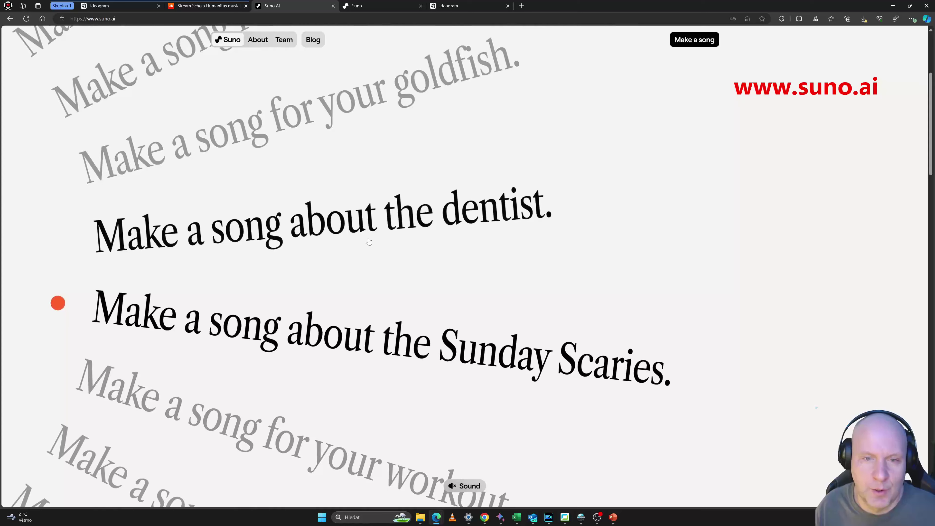
scroll(607, 271, "up", 1)
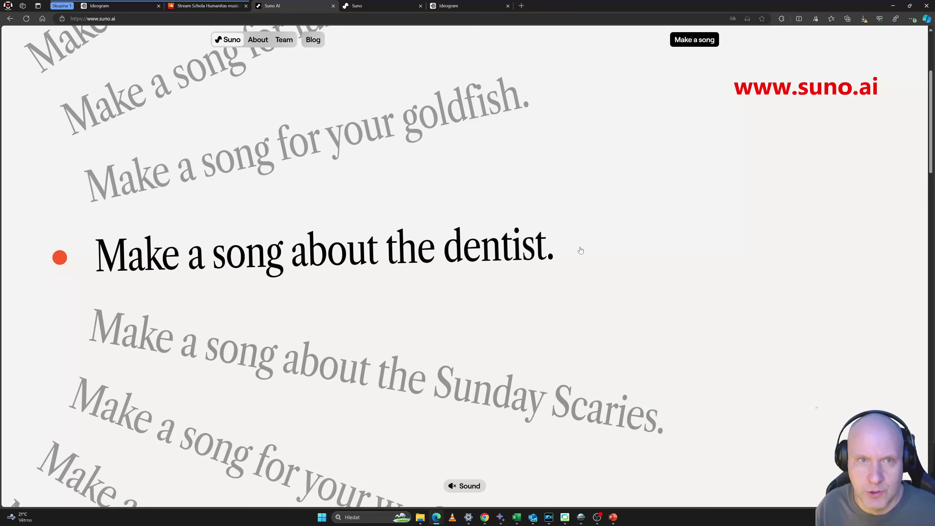
left_click(369, 9)
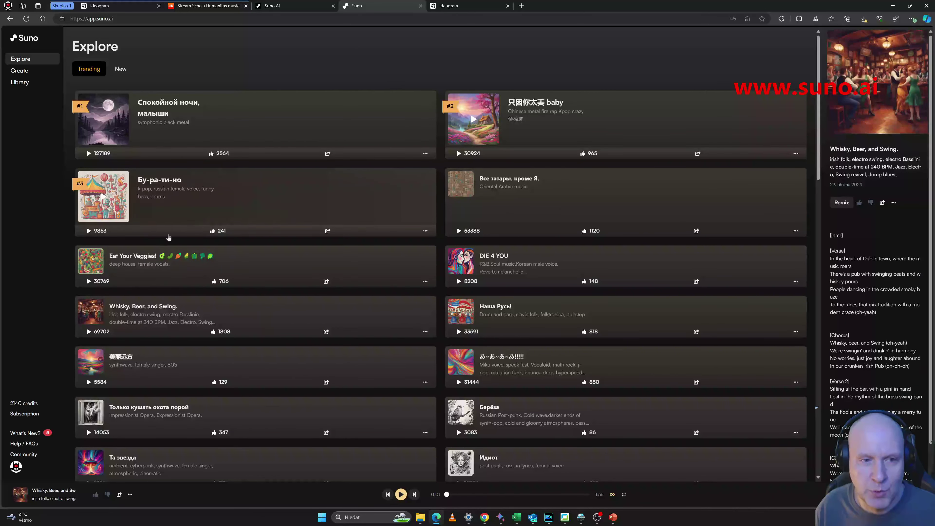
mouse_move(91, 311)
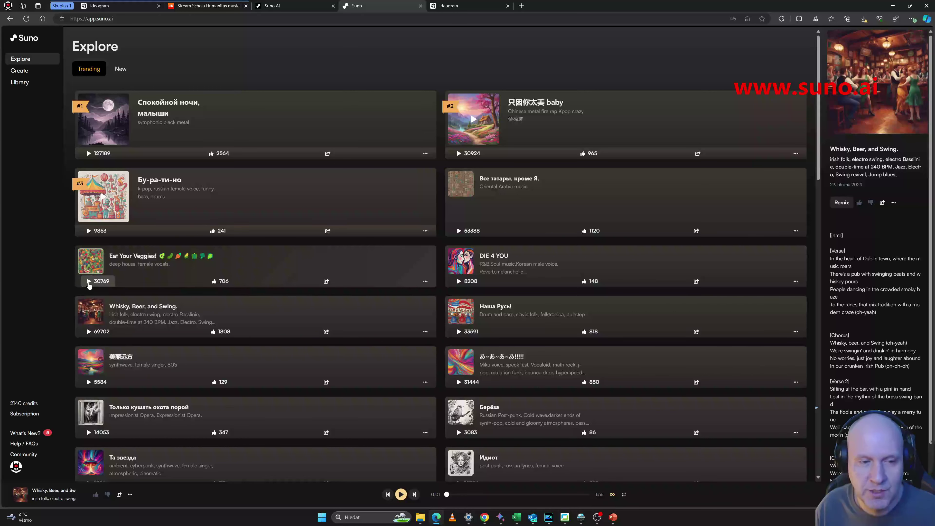
Preview Eat Your Veggies!, Whisky, Beer, and Swing. and 美丽远方, pause it, then go to Create.
left_click(89, 282)
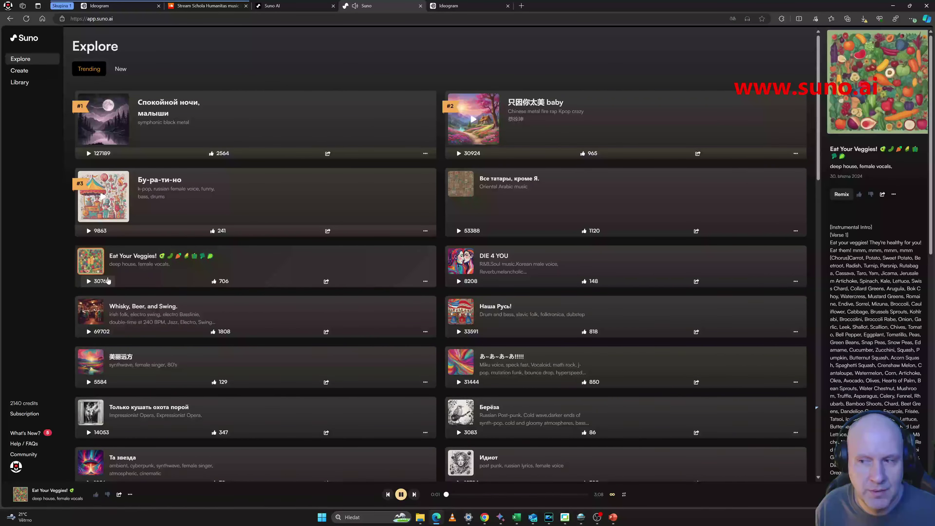
left_click(88, 332)
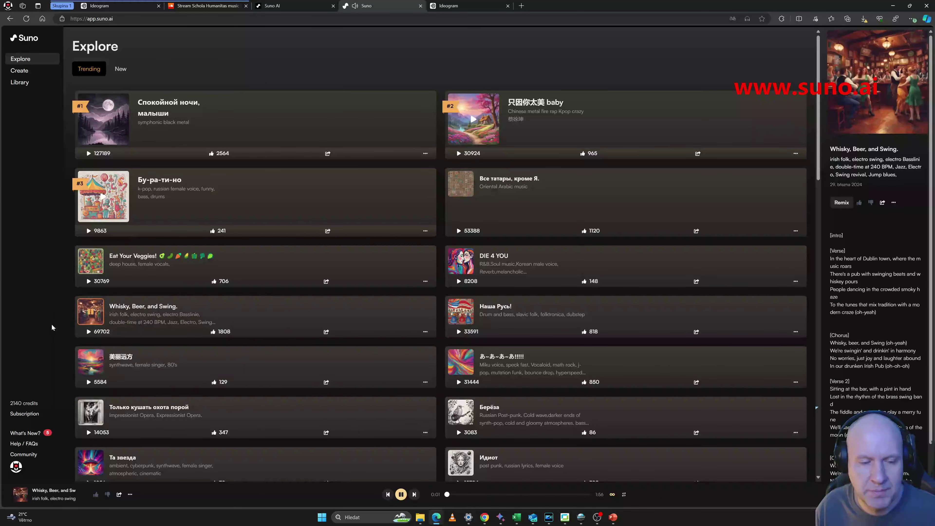
left_click(88, 383)
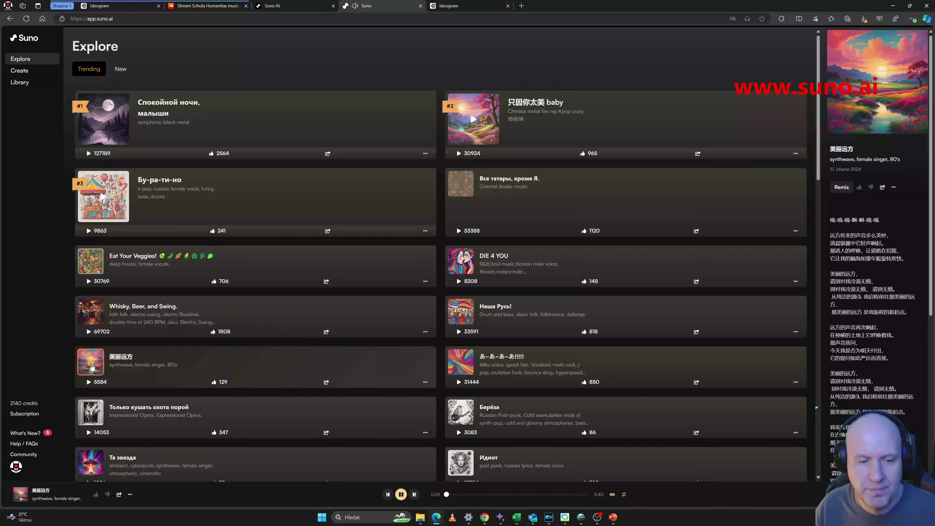
left_click(92, 367)
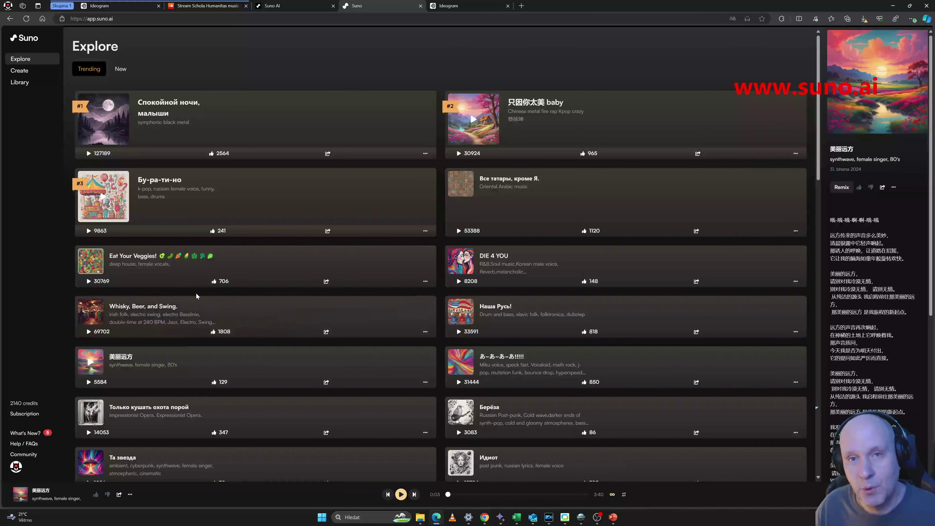
left_click(24, 73)
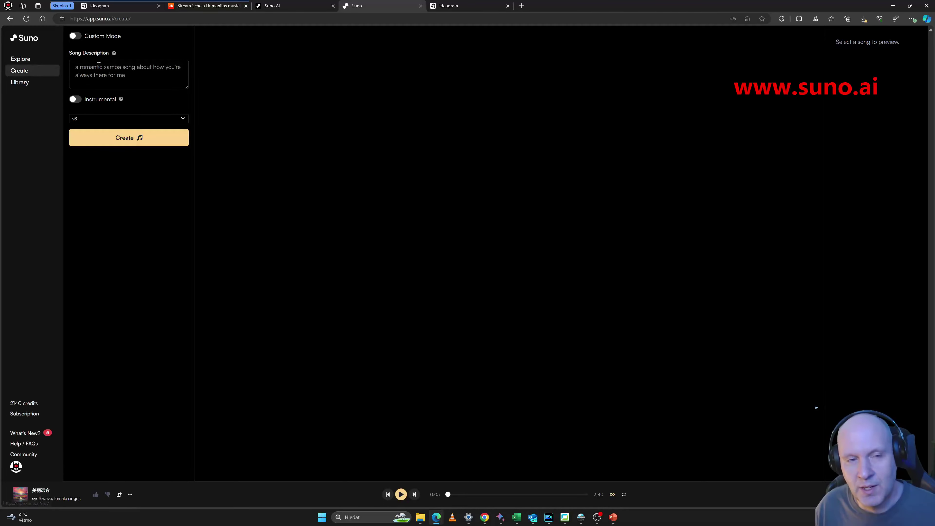
Turn on Custom Mode and generate lyrics from a pasted prompt about spring in Litvínov.
left_click(75, 39)
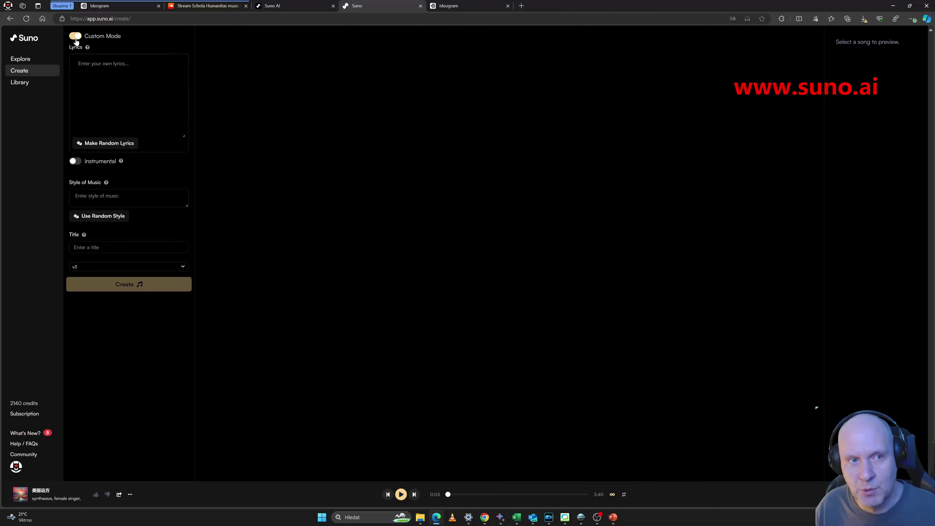
left_click(76, 39)
left_click(76, 39)
left_click(76, 39)
left_click(76, 39)
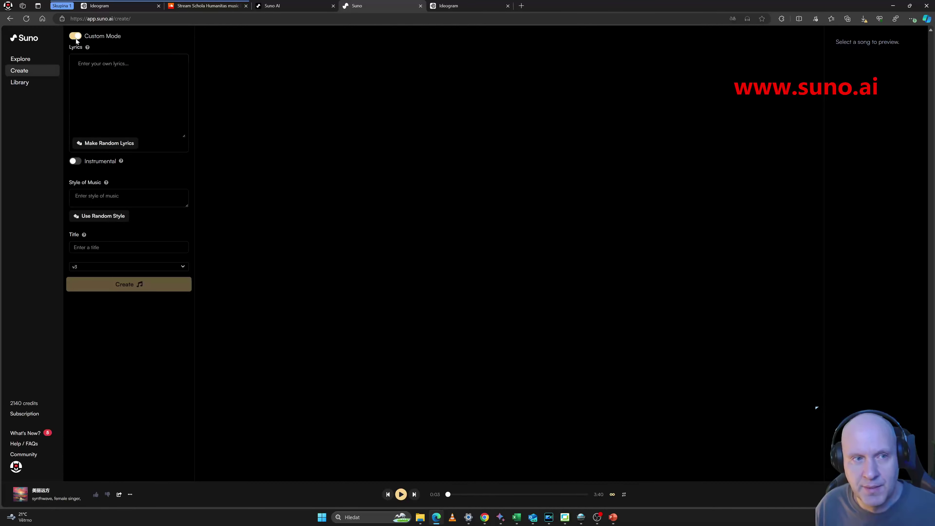
left_click(76, 39)
left_click(76, 39)
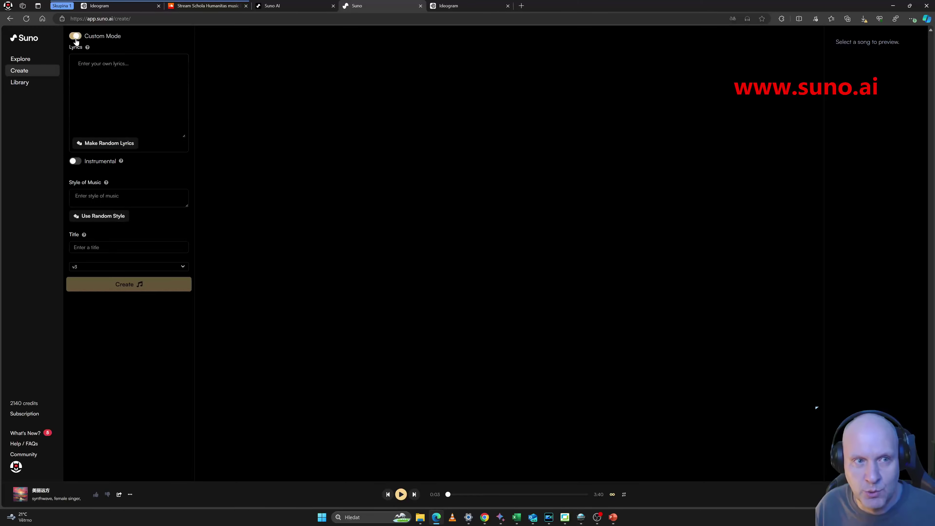
left_click(109, 71)
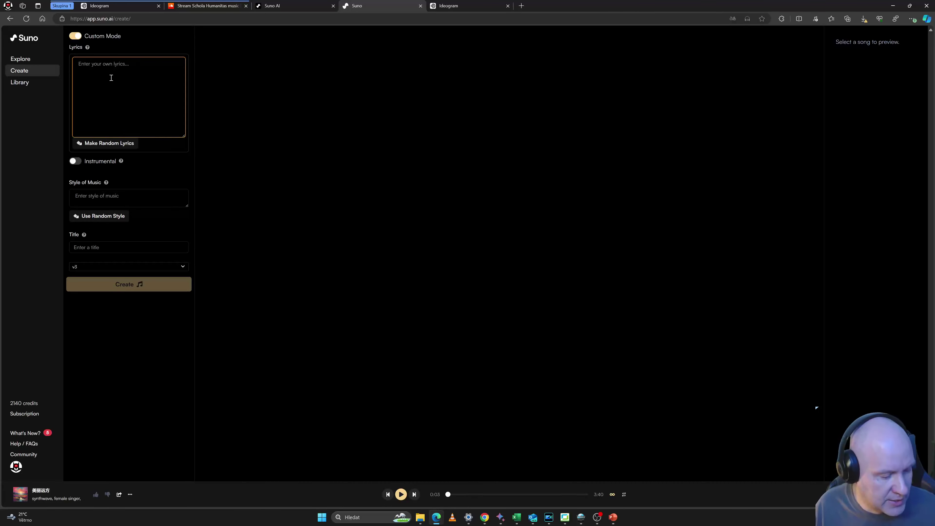
type("romantický pop o tom jak bylo dnes ve městě Litvínov jarní počasí")
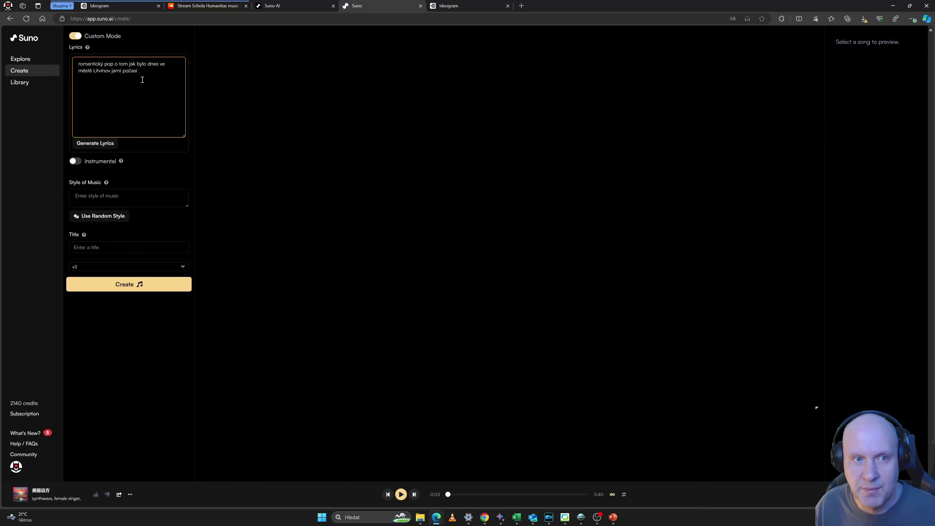
left_click(96, 144)
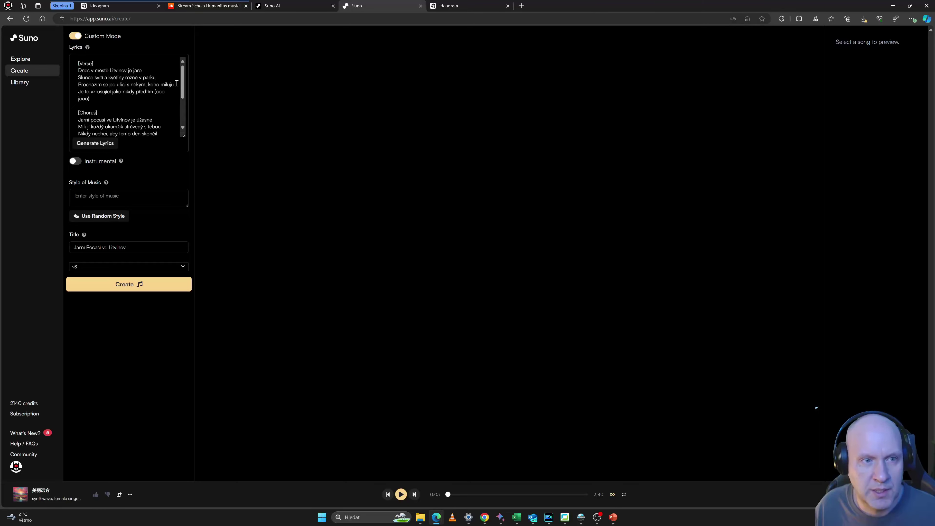
Set the music style to 'romantický pop' and create the song.
left_click_drag(183, 85, 182, 100)
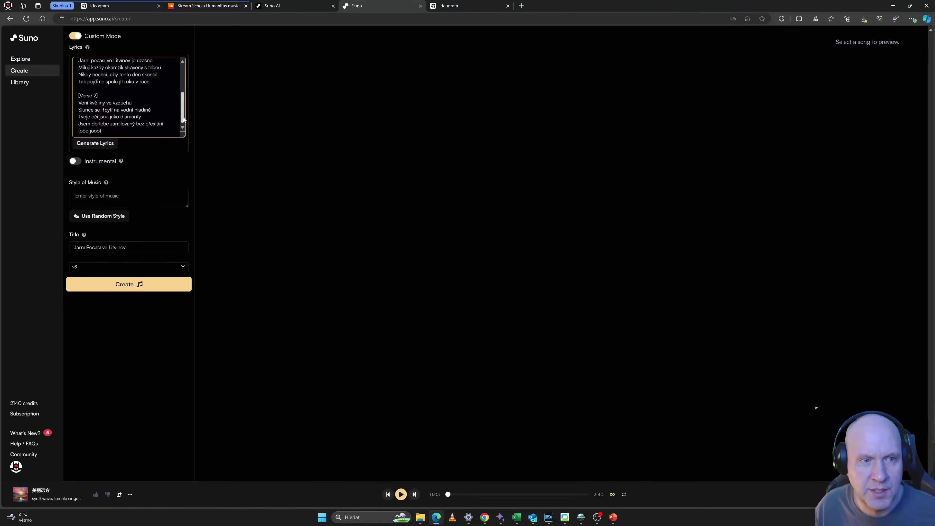
scroll(184, 115, "up", 5)
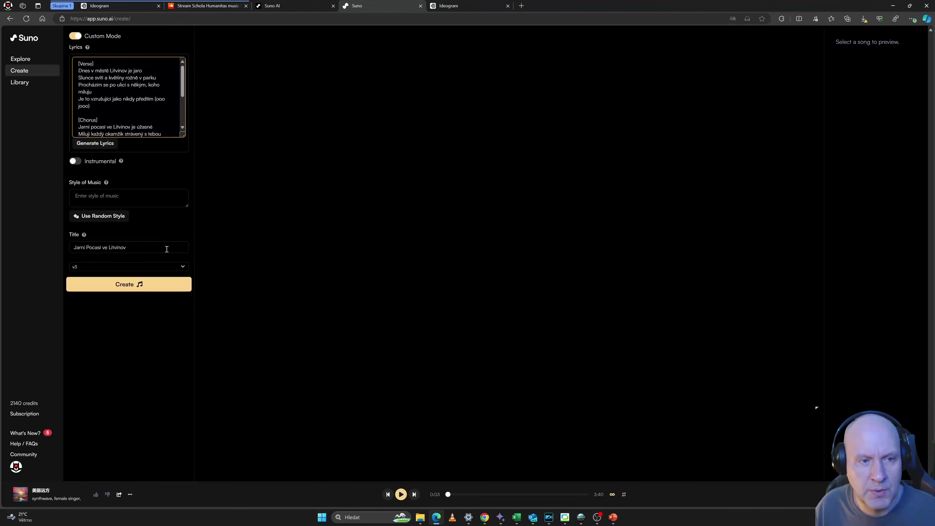
left_click(115, 199)
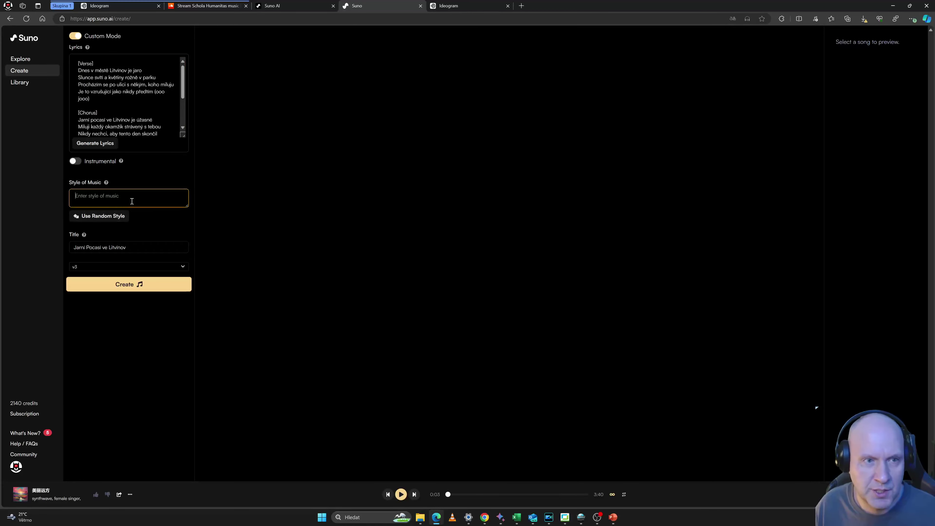
type("romantický pop")
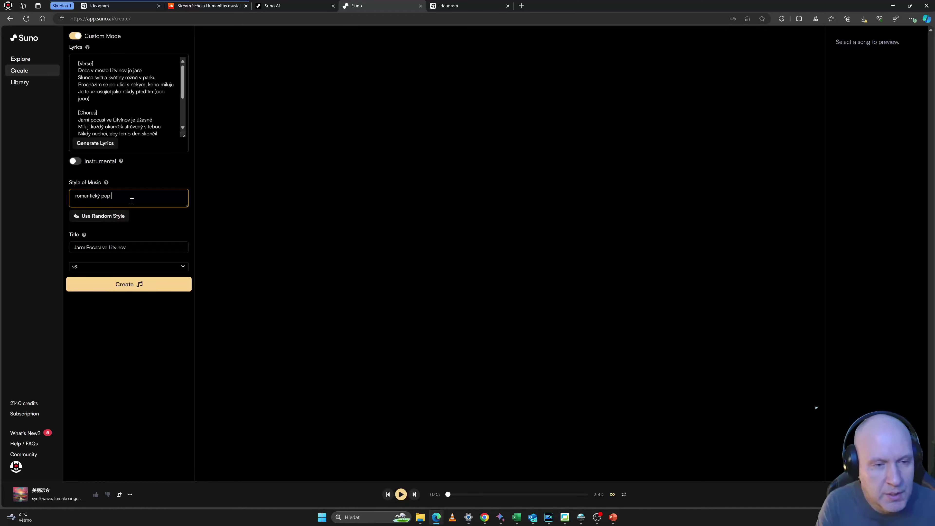
left_click(136, 286)
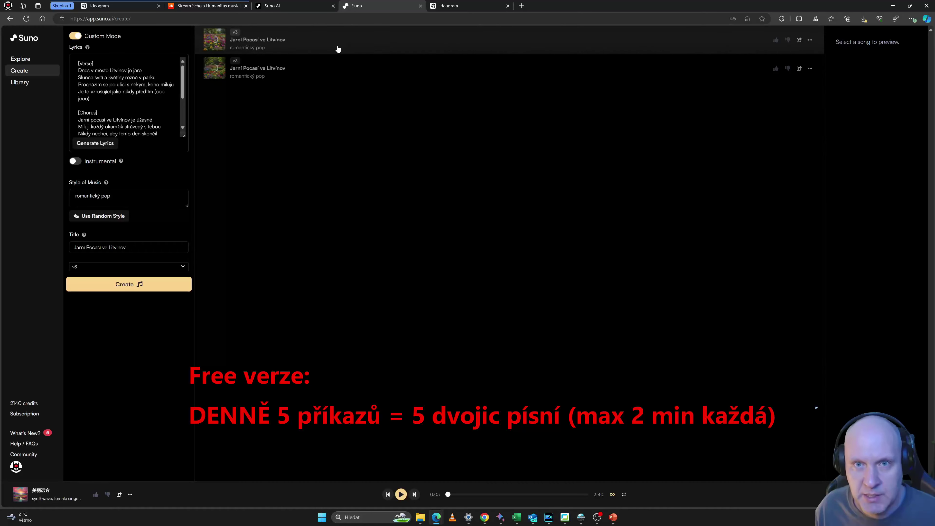
Scroll the generated Czech lyrics and show the second Jarni Pocasi ve Litvinov version's details.
left_click_drag(184, 80, 184, 107)
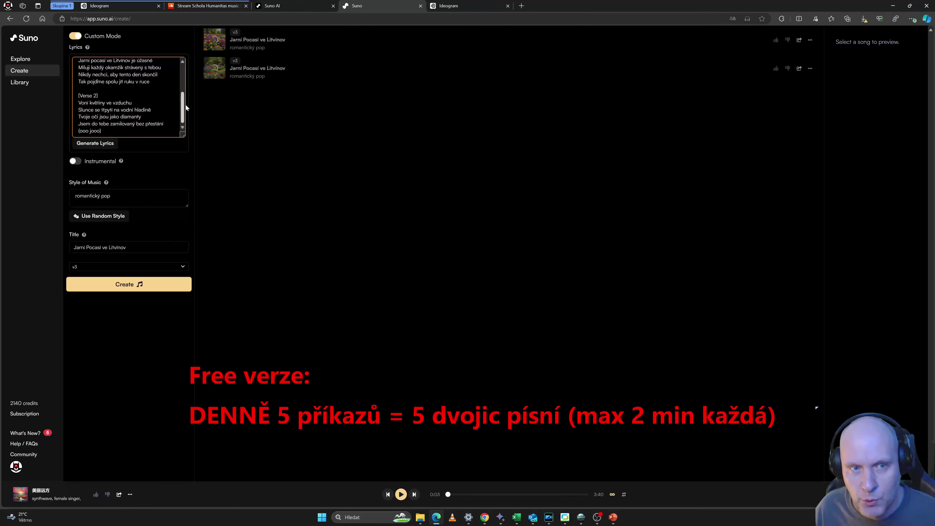
scroll(183, 77, "up", 2)
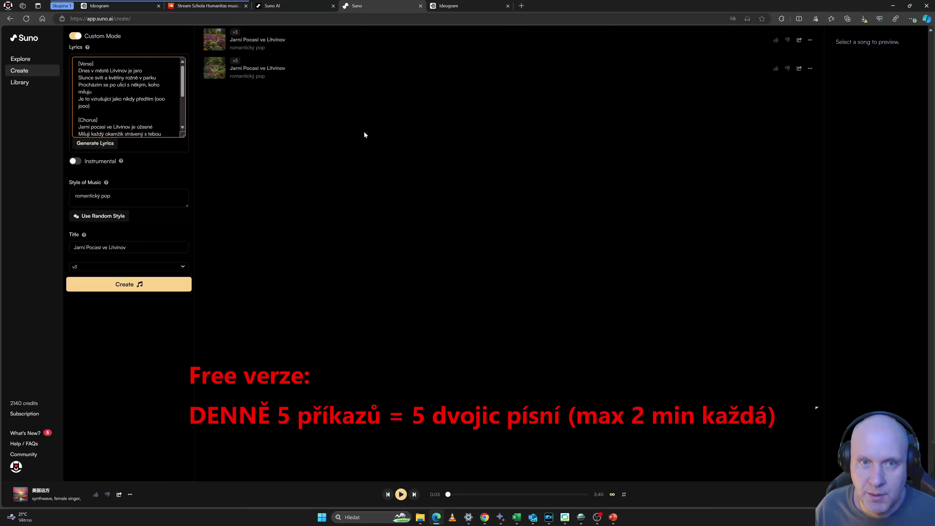
left_click(811, 69)
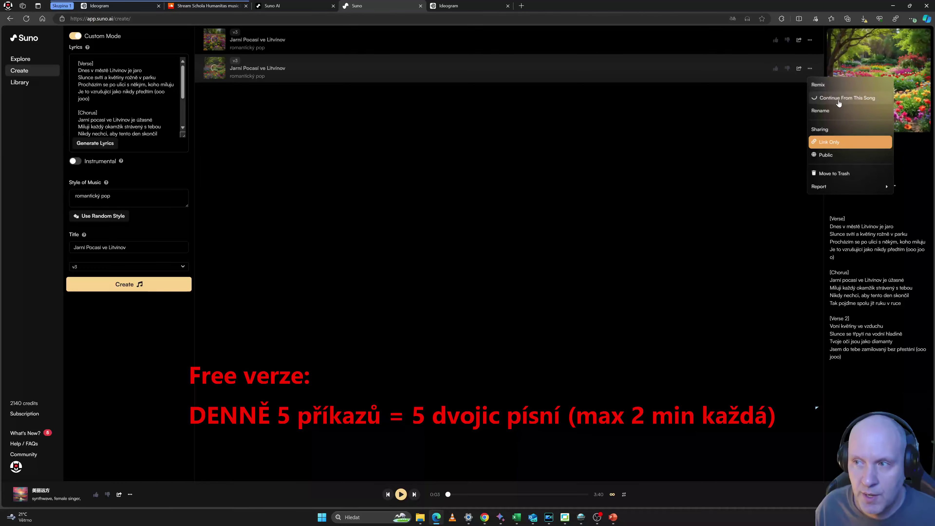
left_click(723, 141)
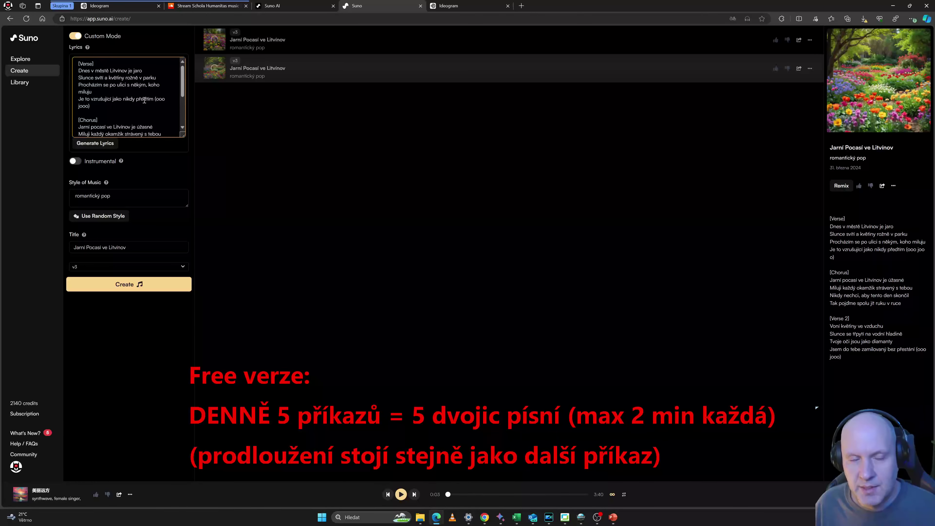
mouse_move(180, 83)
left_mouse_down()
mouse_move(183, 113)
mouse_move(173, 75)
left_mouse_up()
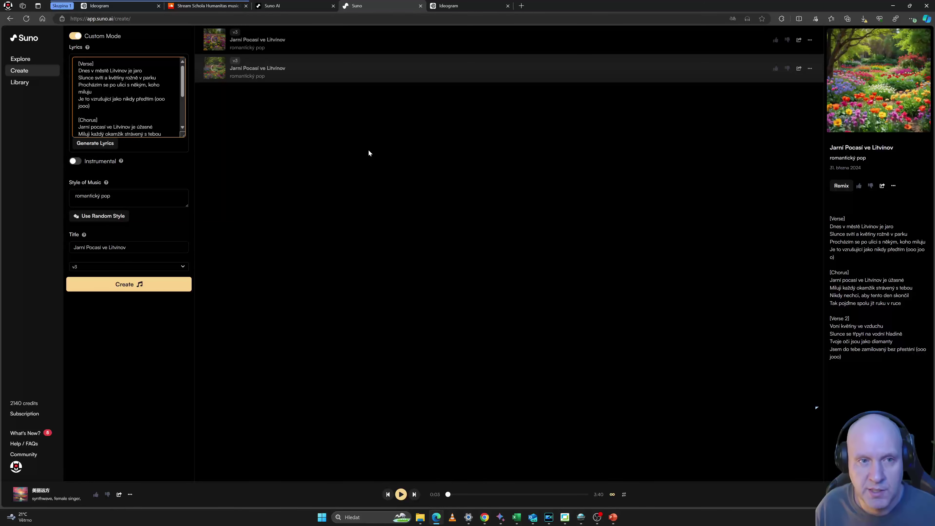
Browse Suno's subscription plans with monthly billing prices, then return to the Create page.
left_click(31, 409)
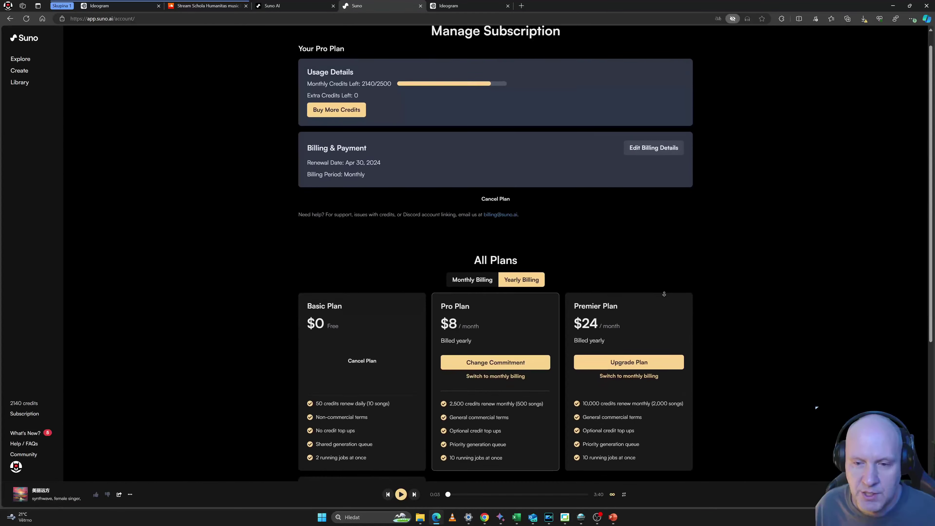
scroll(589, 265, "down", 2)
left_click(472, 244)
scroll(487, 286, "down", 1)
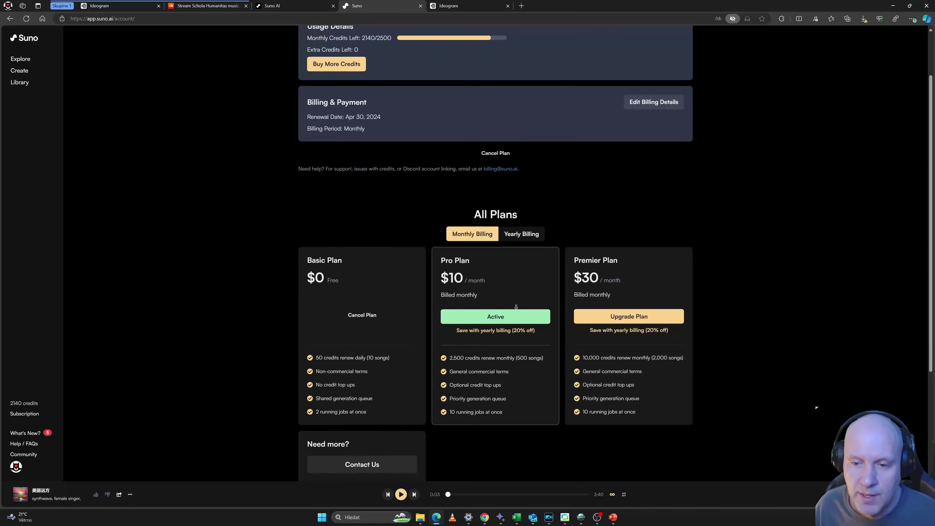
scroll(463, 245, "down", 1)
scroll(521, 325, "down", 1)
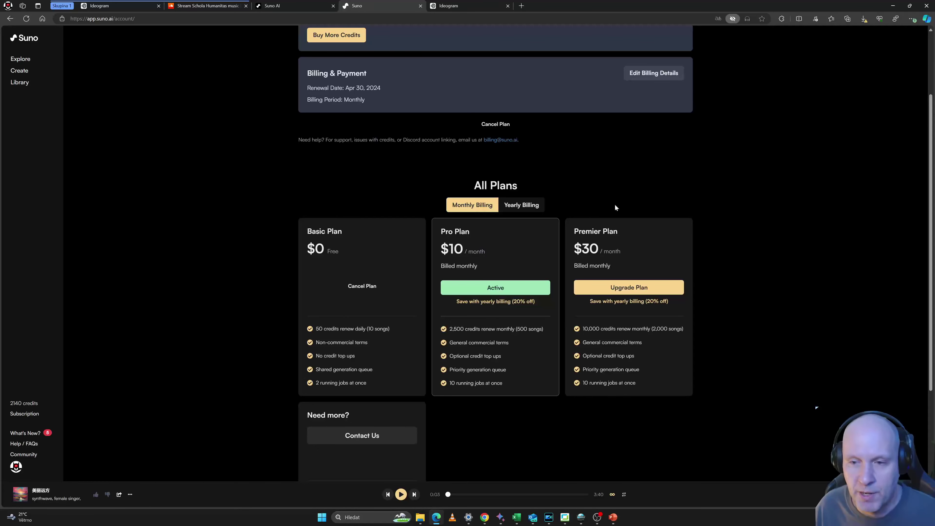
scroll(704, 224, "up", 1)
scroll(704, 224, "up", 1)
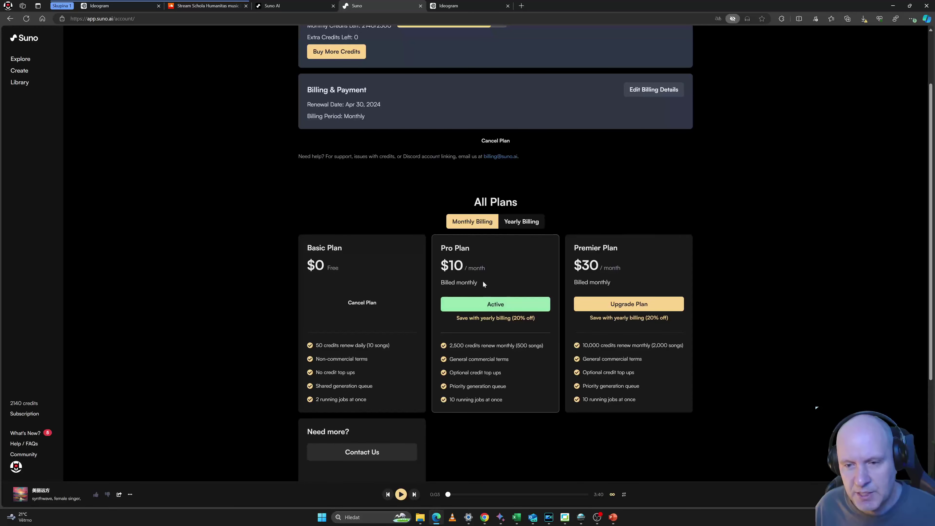
scroll(495, 234, "down", 1)
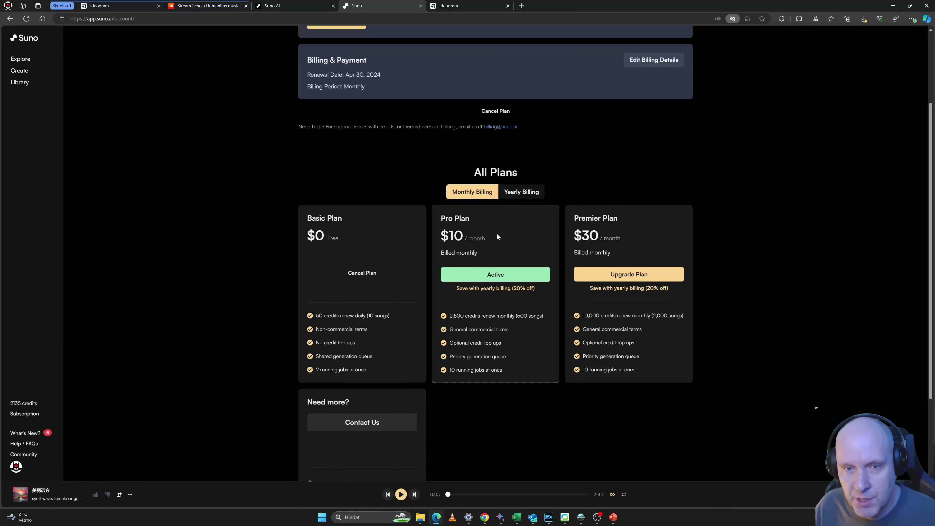
left_click(23, 71)
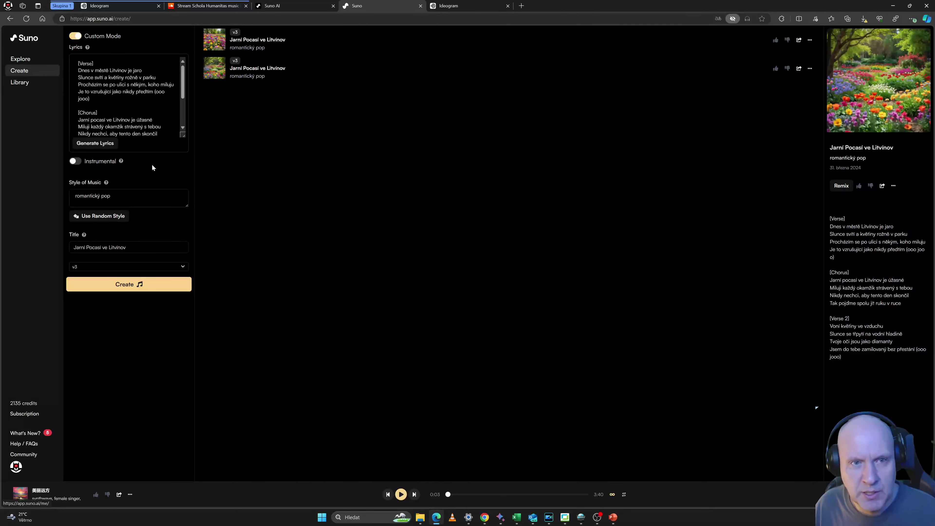
Read the first Jarní Pocasí ve Litvínov version's page, then open the second version's page.
left_click(257, 40)
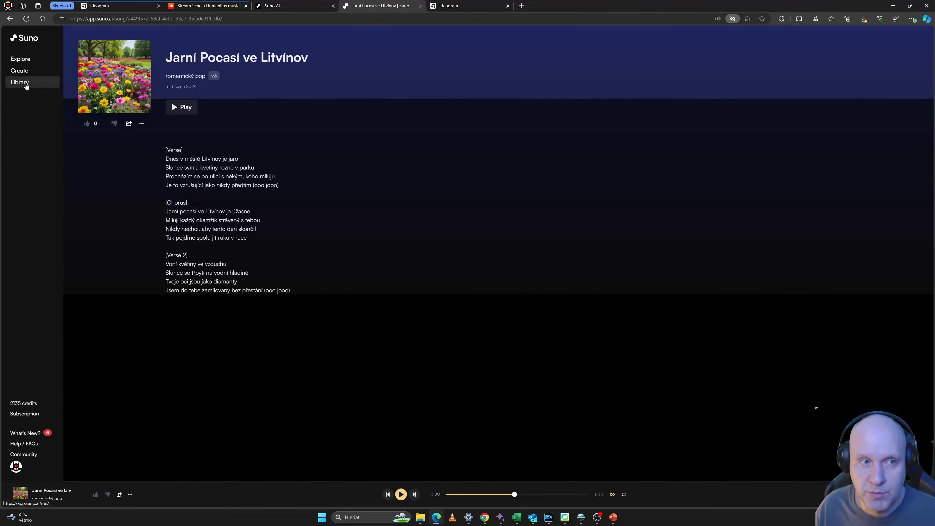
left_click(31, 73)
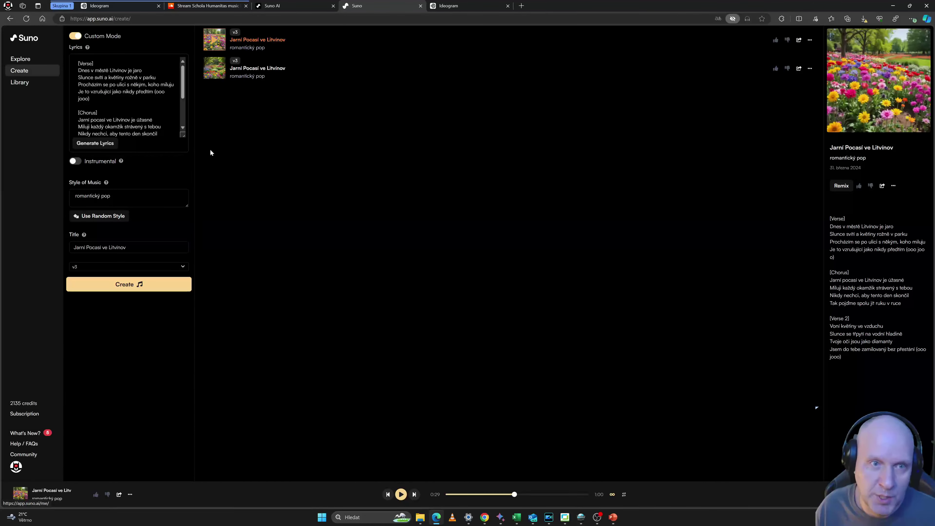
mouse_move(249, 70)
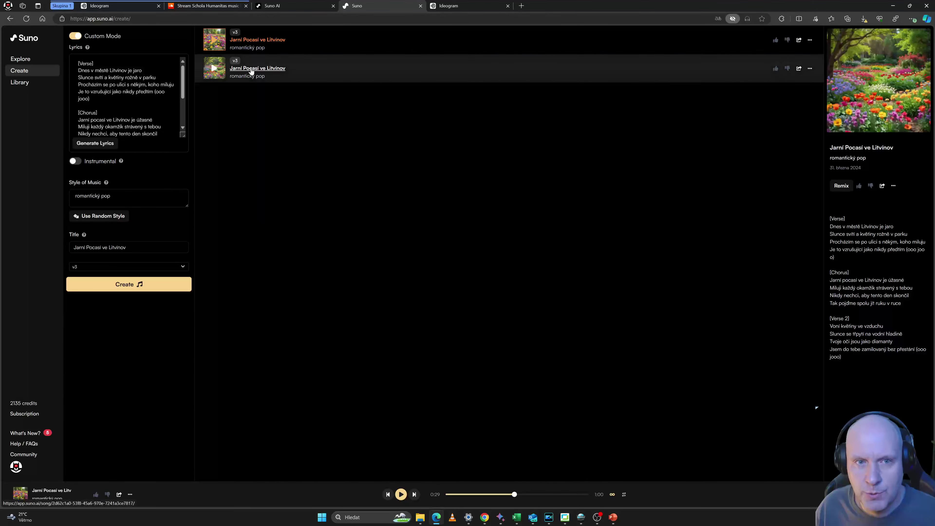
left_click(250, 69)
Play the second version from about 0:20, inspect its lyrics, and remix it from its options menu.
left_click(181, 107)
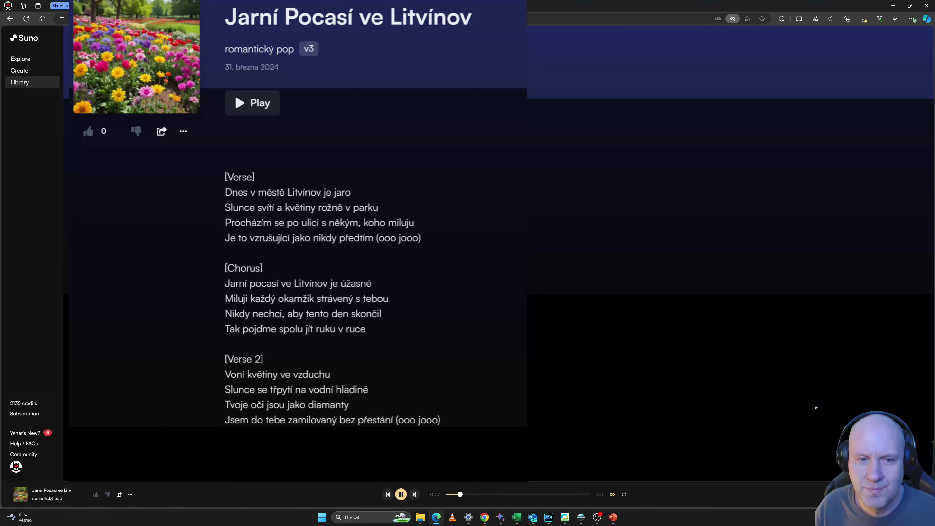
left_click(486, 494)
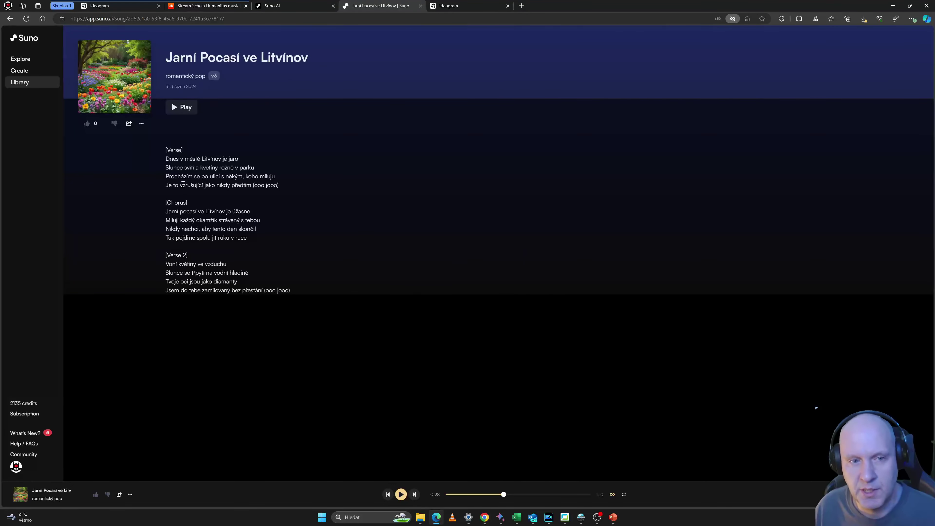
triple_click(175, 150)
double_click(176, 202)
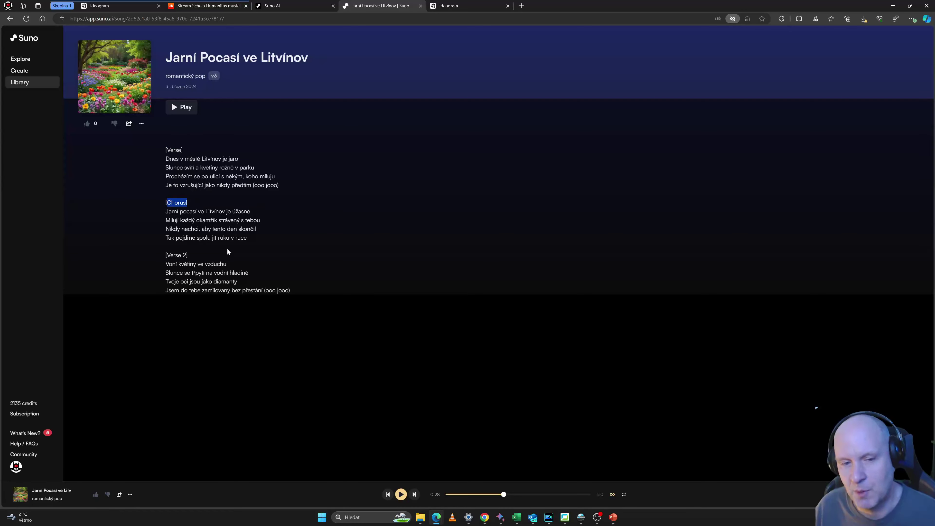
double_click(174, 150)
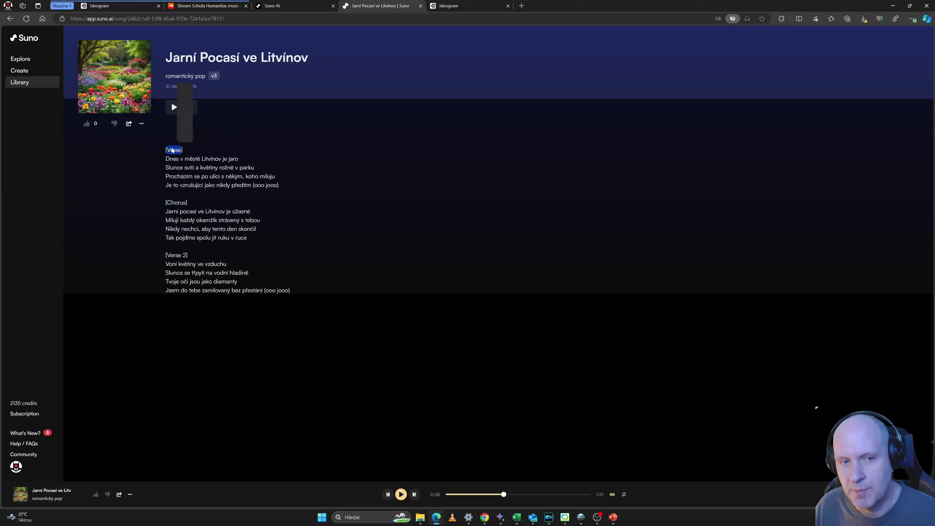
left_click(186, 159)
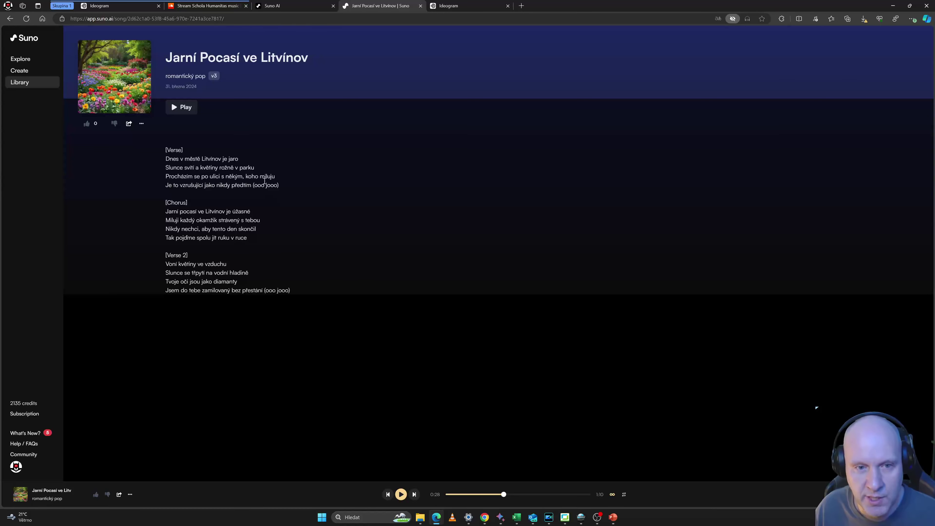
left_click_drag(254, 184, 284, 185)
left_click(271, 237)
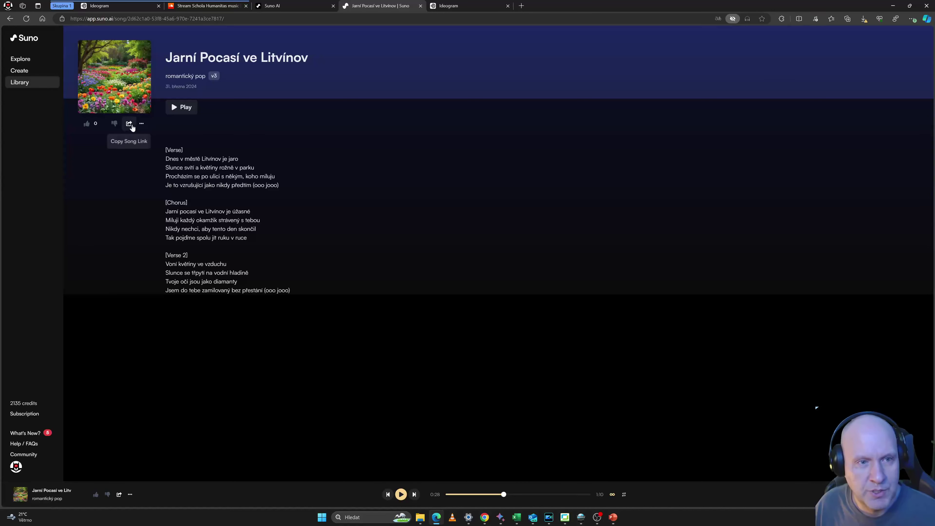
left_click(141, 123)
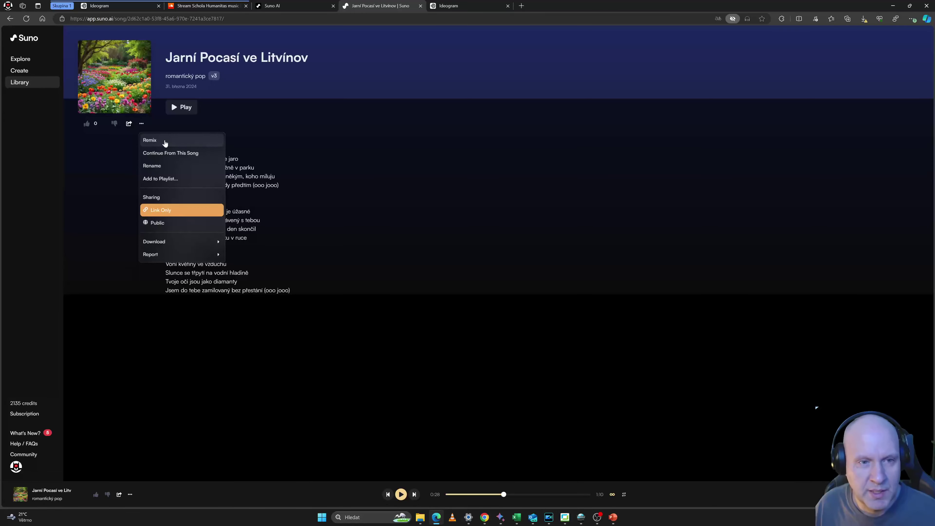
left_click(150, 141)
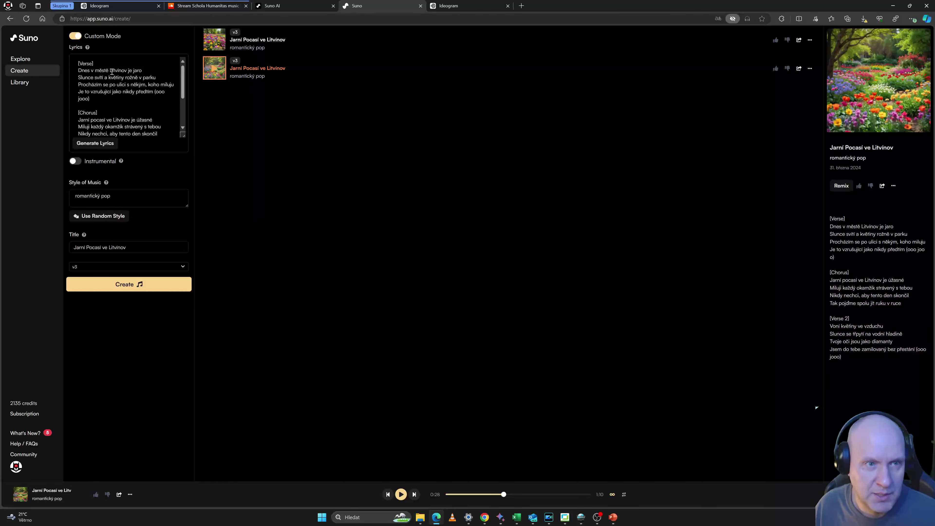
Change 'Litvínov' to 'Litvínově' in the lyrics, apply a random style, and create the songs.
left_click(127, 71)
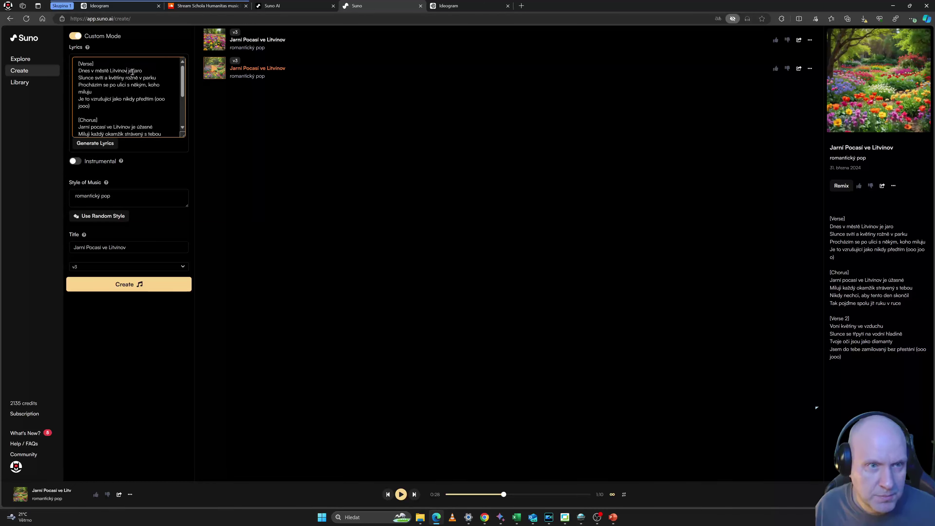
type("ě")
double_click(133, 77)
left_click(151, 94)
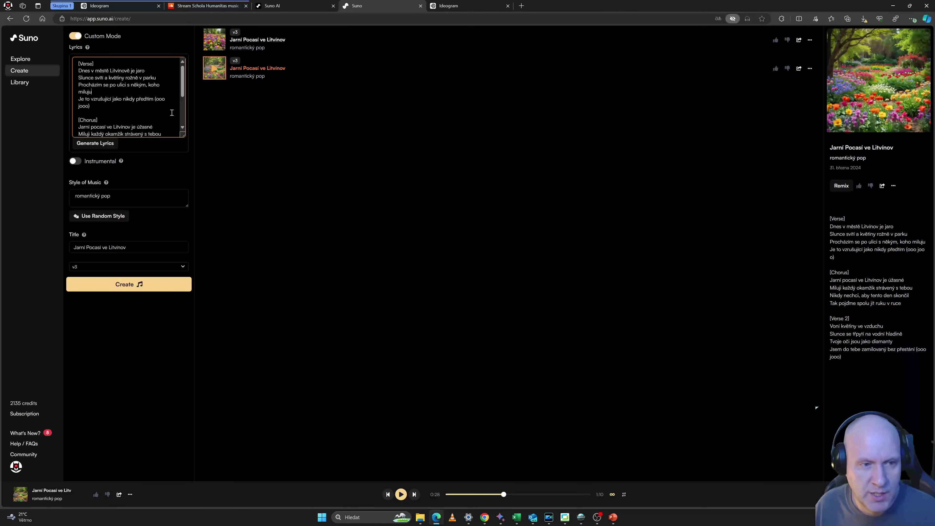
left_click_drag(181, 92, 185, 123)
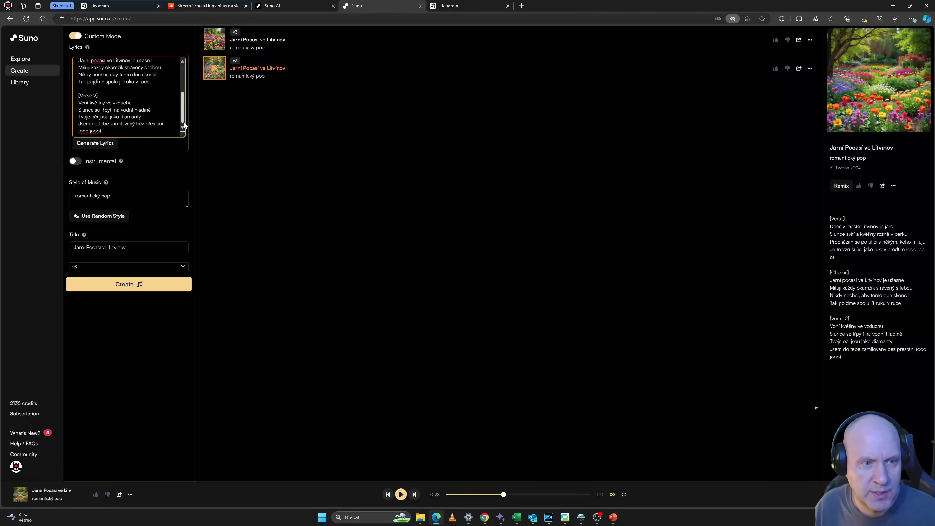
left_click(103, 217)
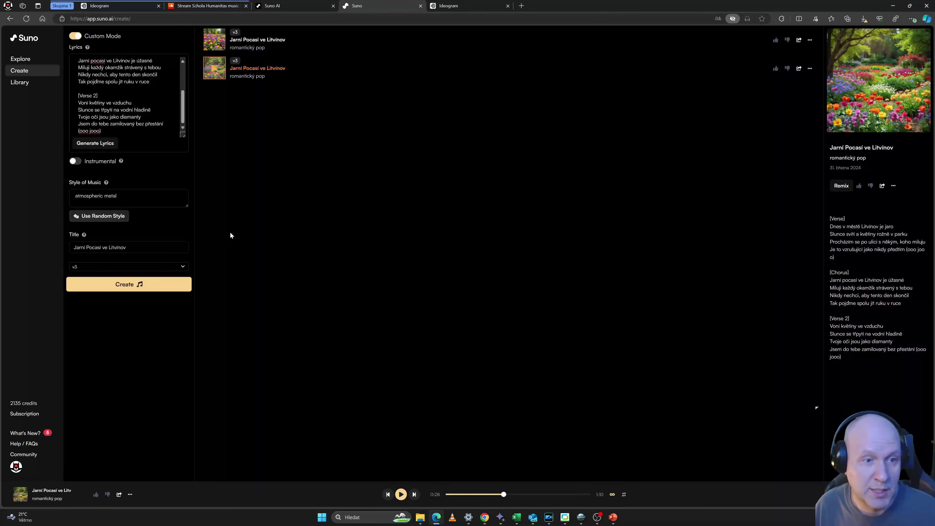
left_click(136, 287)
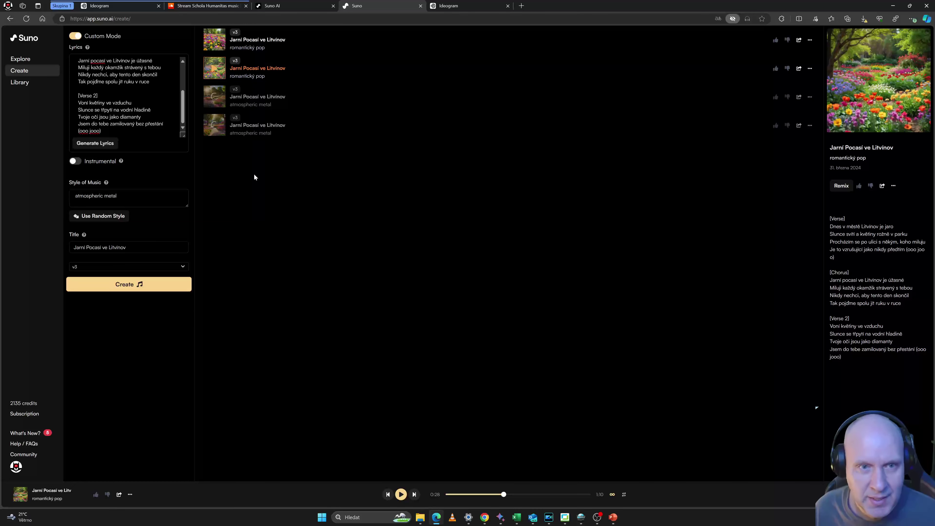
Preview the second romantický pop version, then remix it to reload its romantický pop style.
mouse_move(214, 68)
left_click(222, 73)
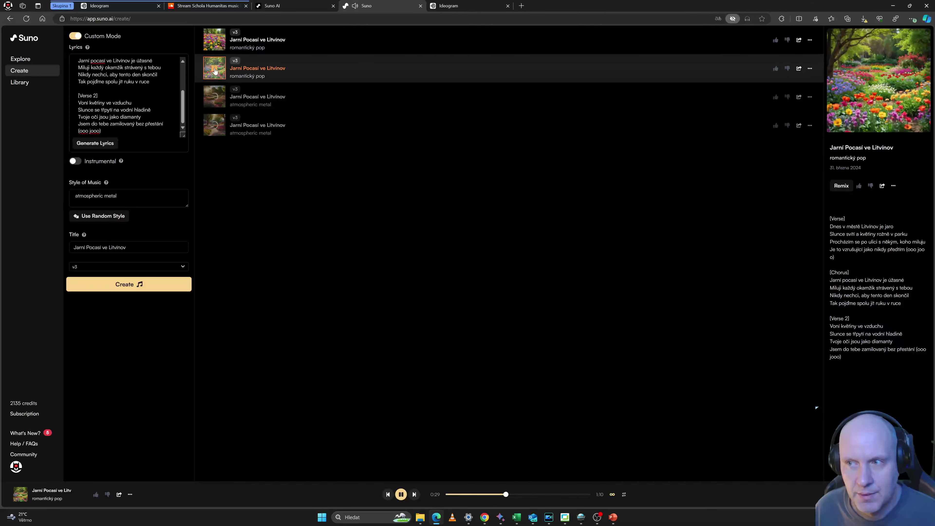
left_click(215, 70)
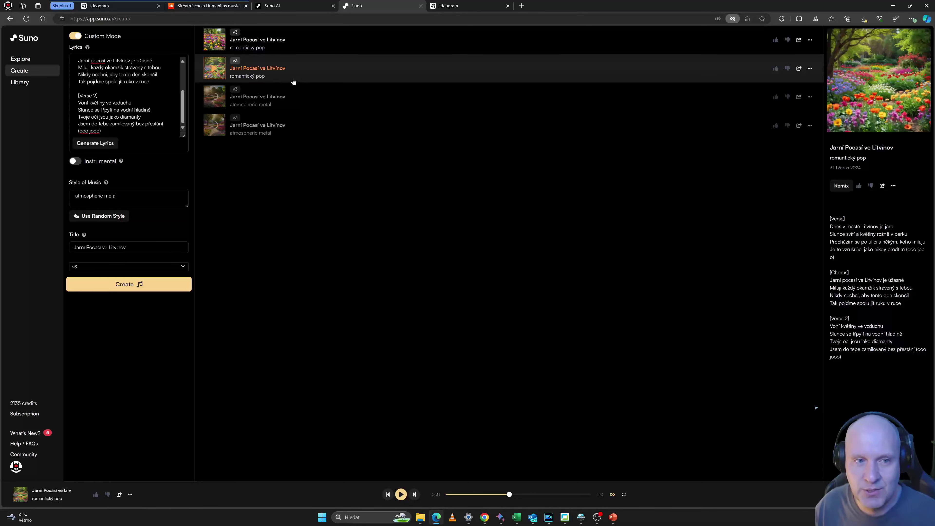
left_click(810, 71)
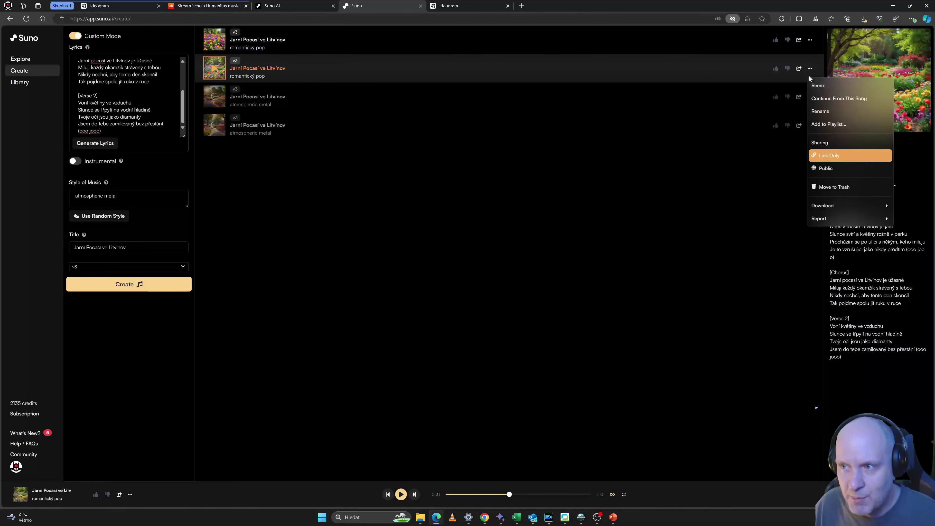
left_click(828, 152)
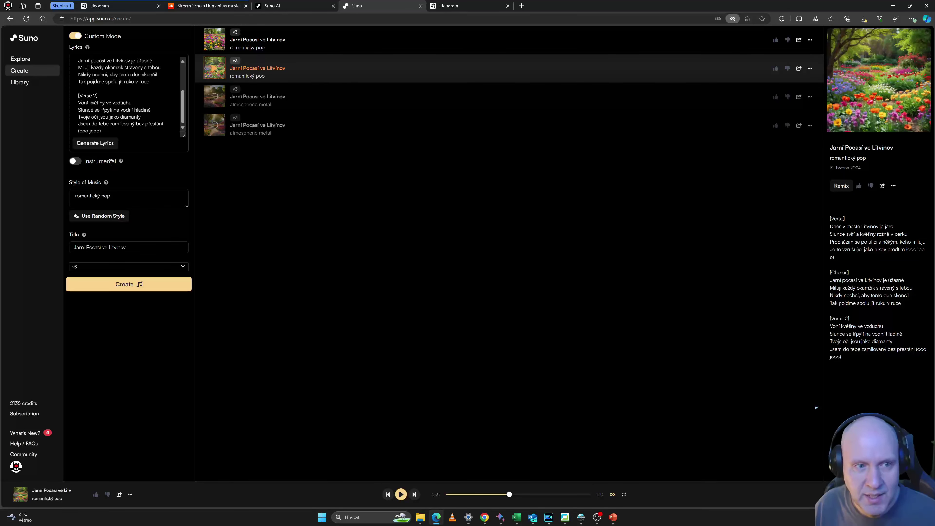
left_click_drag(81, 196, 125, 198)
left_click(154, 205)
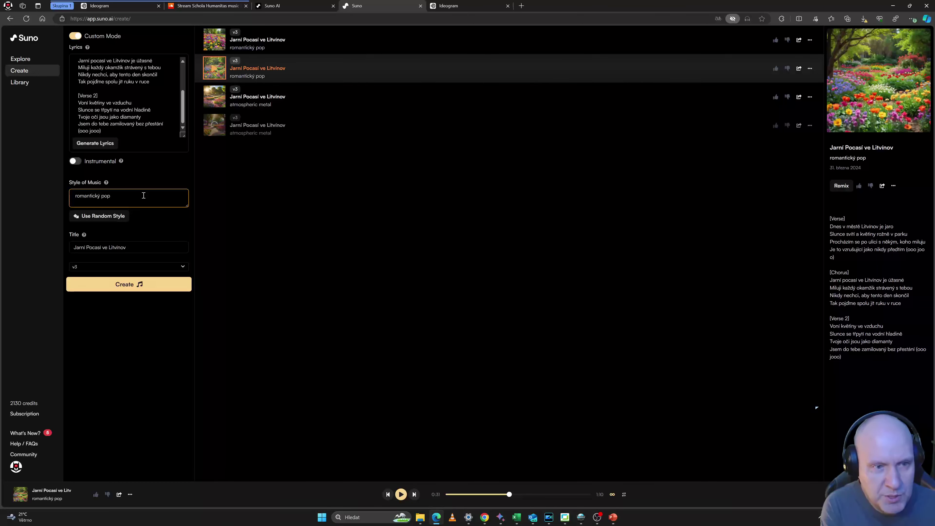
Append ', male voice' after 'romantický pop' in the Style of Music field.
type(", fe")
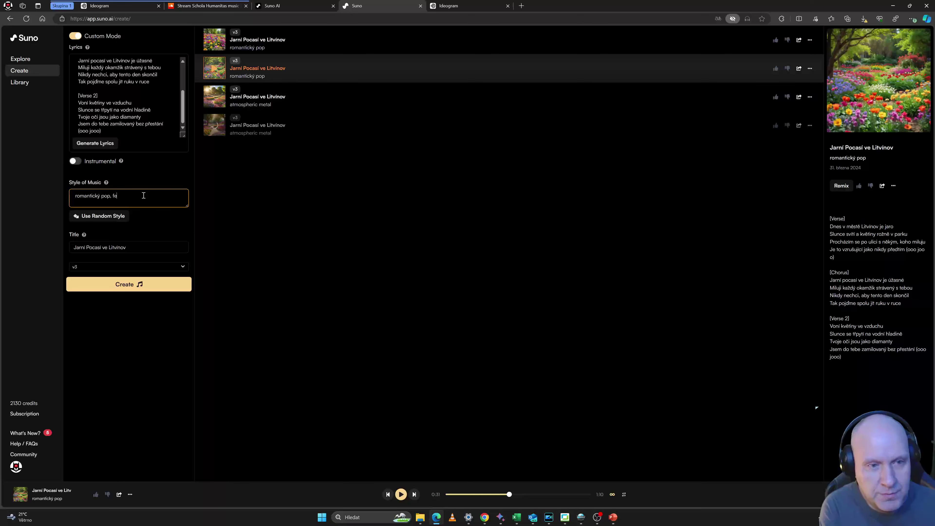
type("male voice")
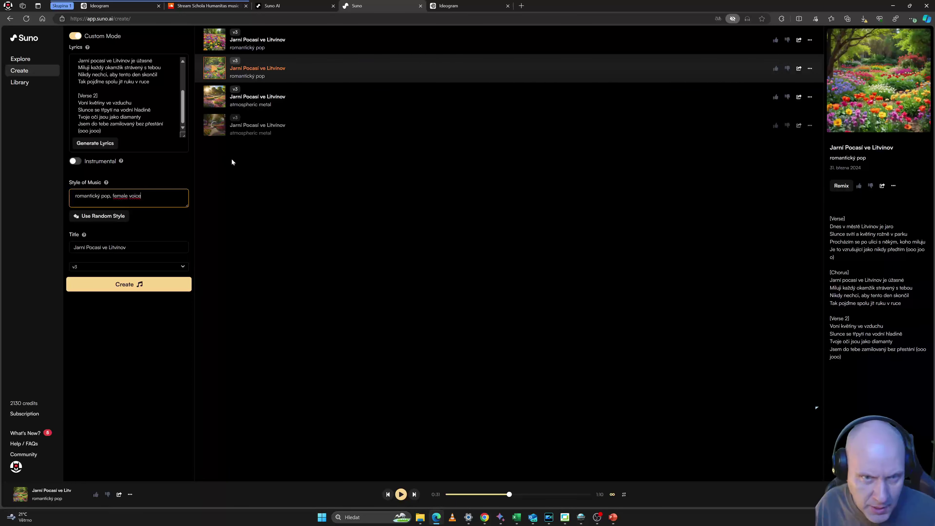
Play and pause the first atmospheric metal version, then the second one up to 0:17.
left_click(213, 99)
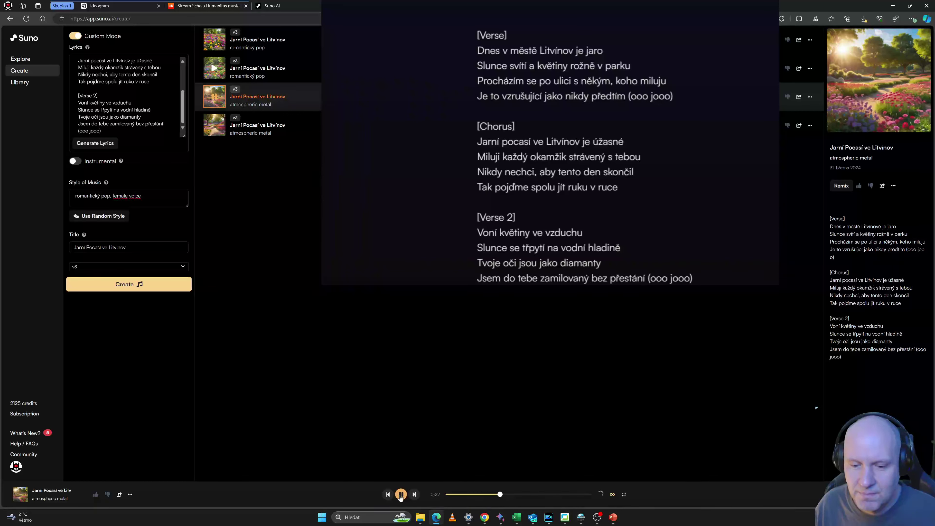
left_click(400, 494)
mouse_move(219, 128)
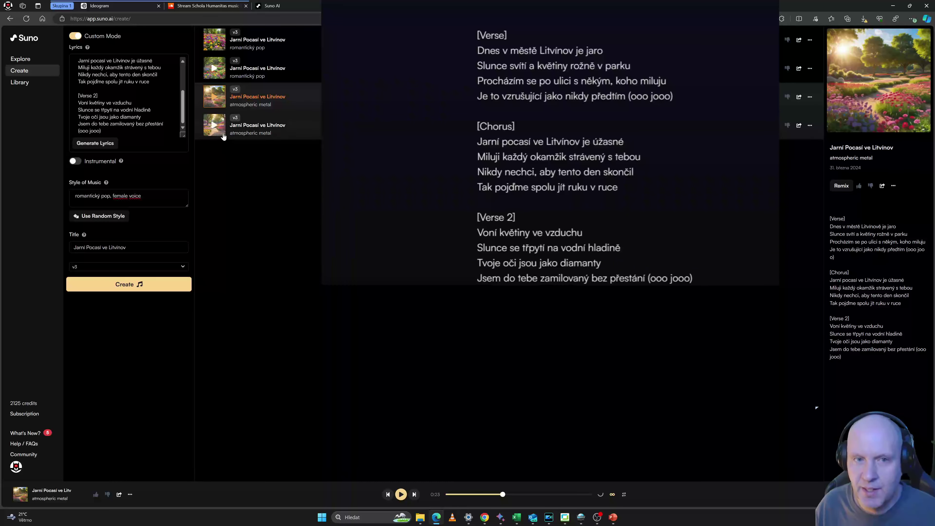
left_click(212, 127)
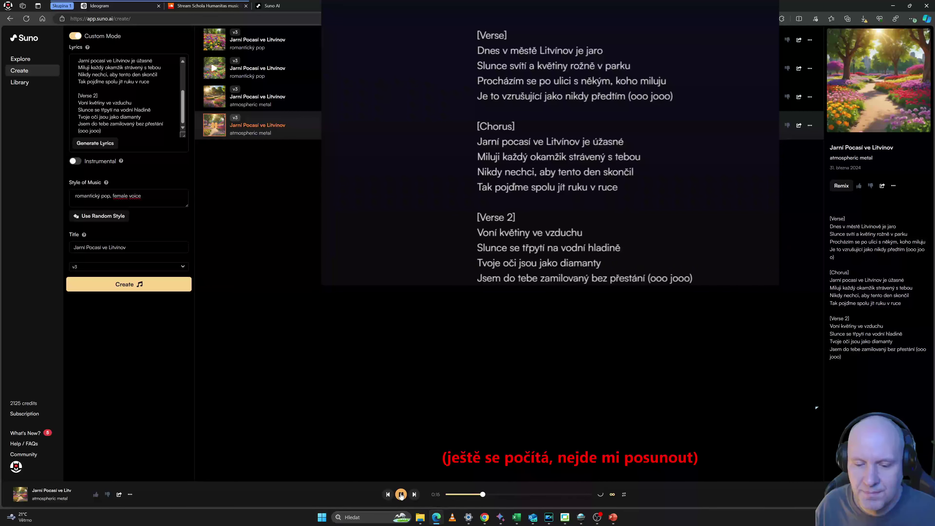
left_click(401, 494)
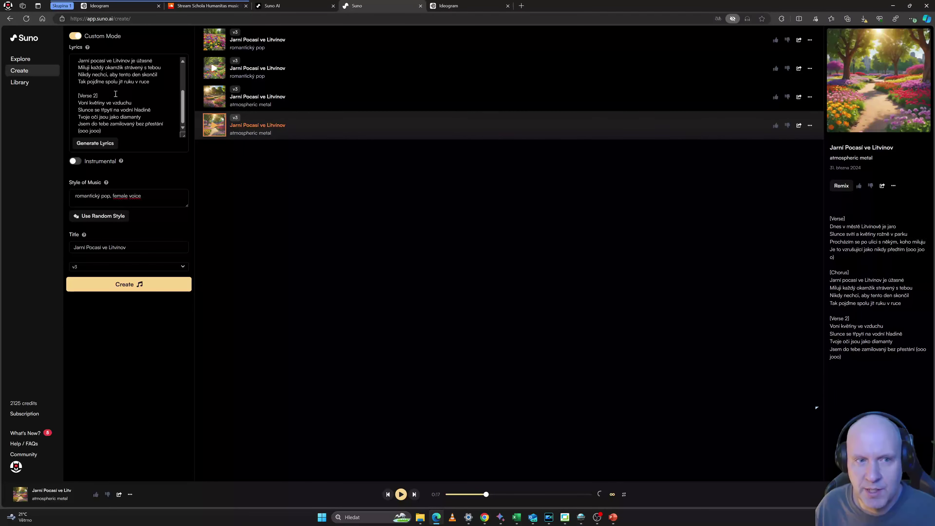
left_click(182, 103)
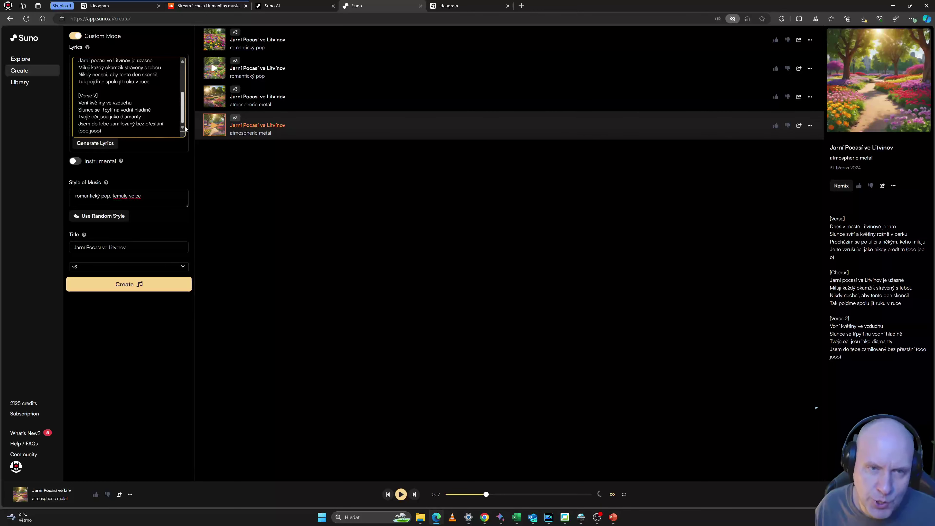
left_click(810, 125)
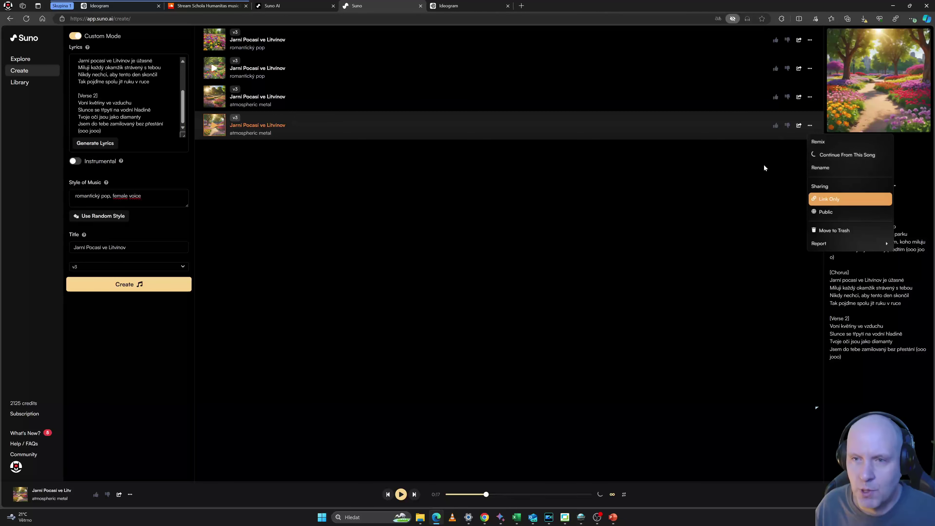
left_click(760, 170)
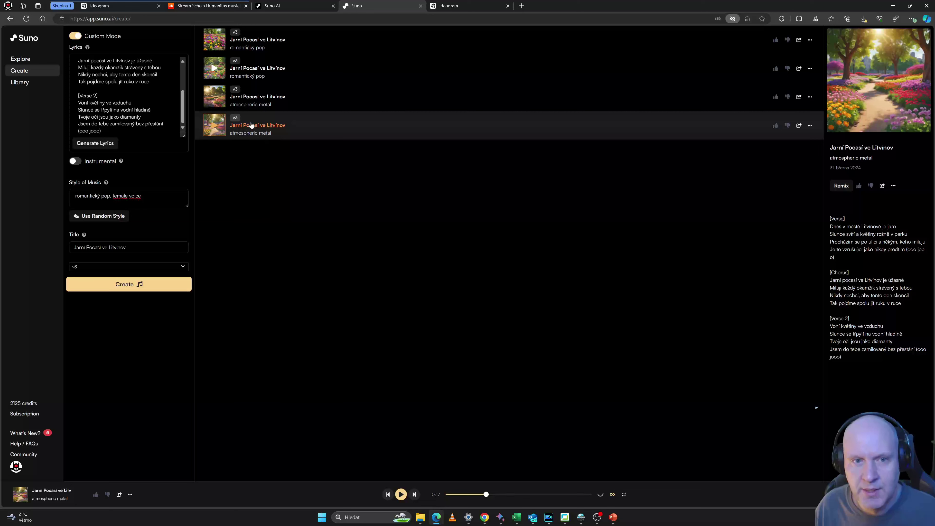
left_click(117, 88)
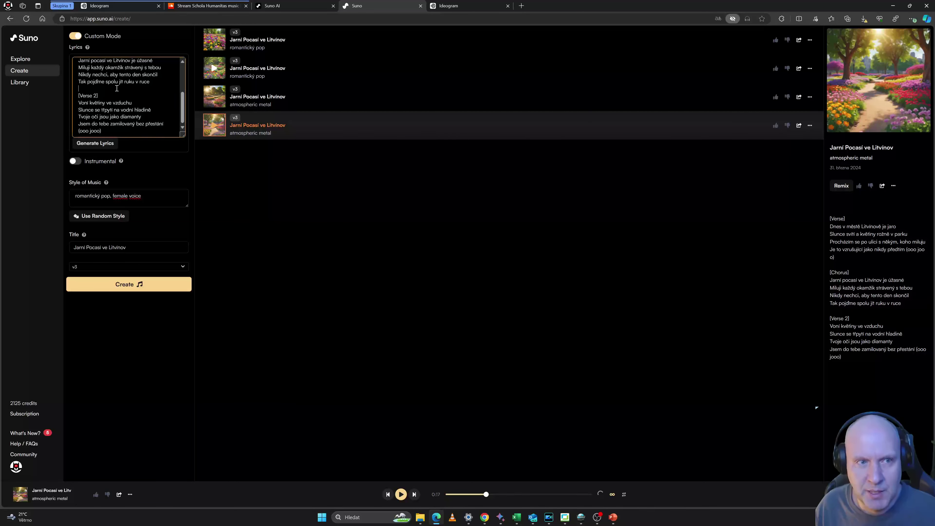
scroll(117, 89, "up", 2)
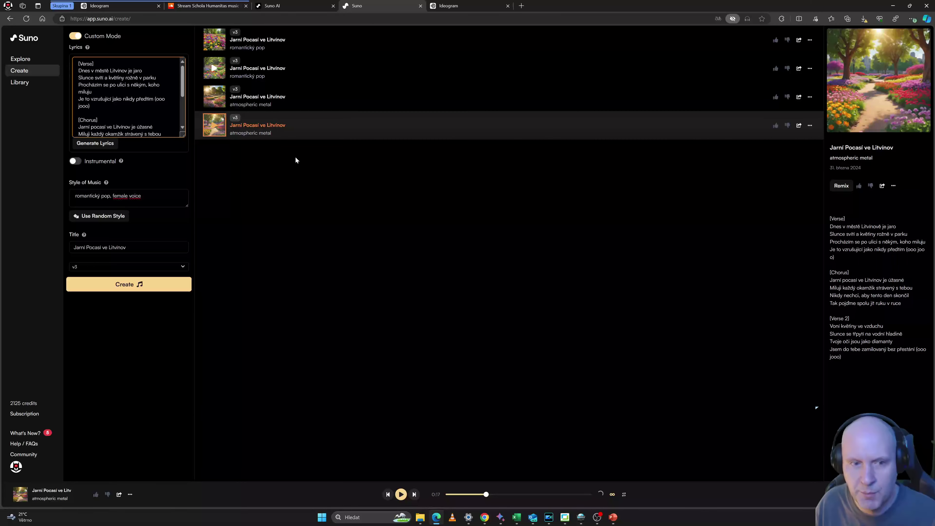
Go to Library playlists and open the 'video na youtube' playlist.
left_click(21, 59)
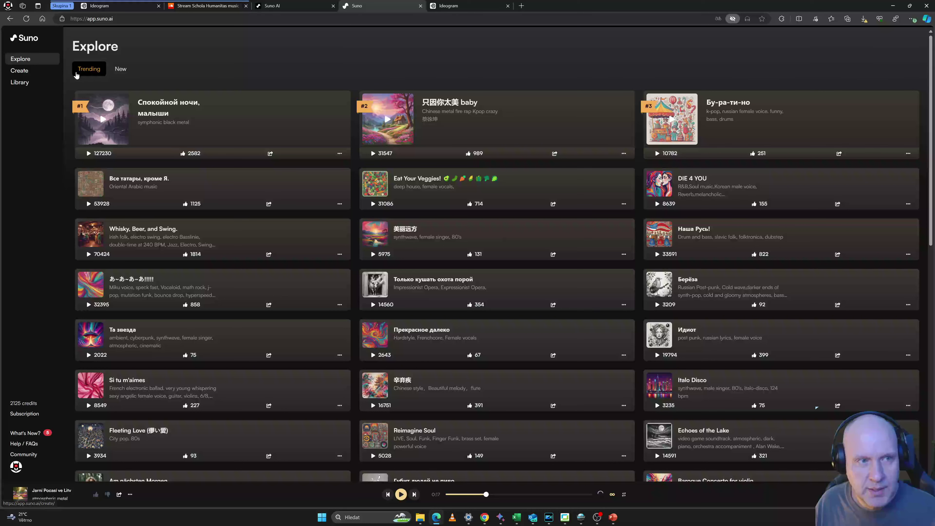
left_click(25, 73)
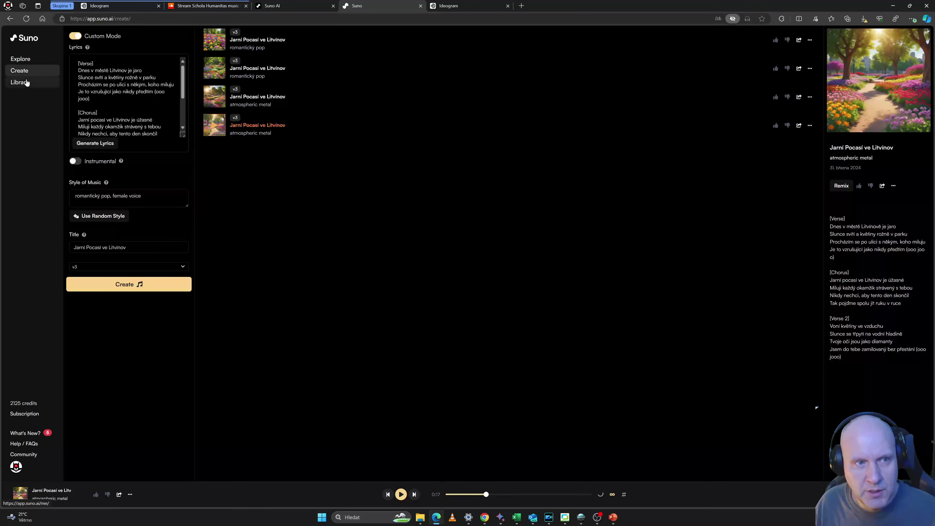
left_click(20, 82)
left_click(115, 68)
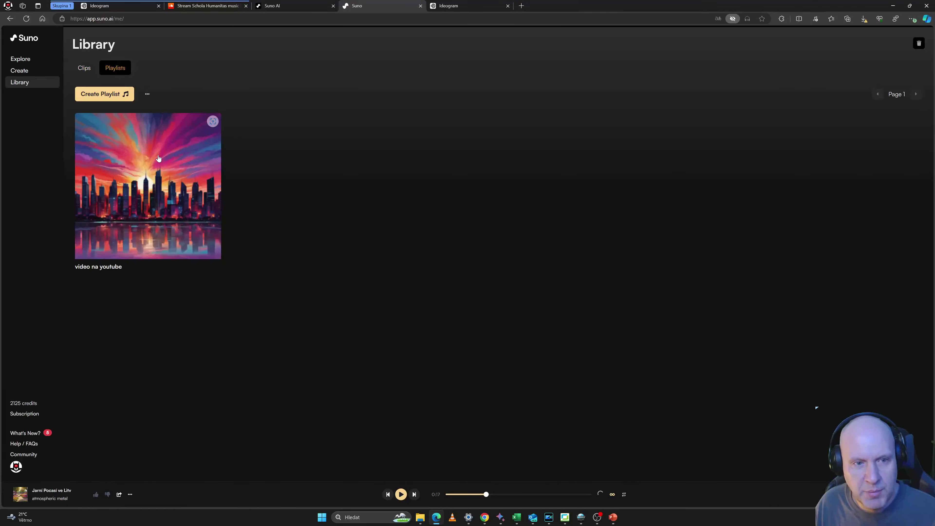
left_click(206, 181)
scroll(339, 272, "down", 2)
scroll(339, 272, "up", 2)
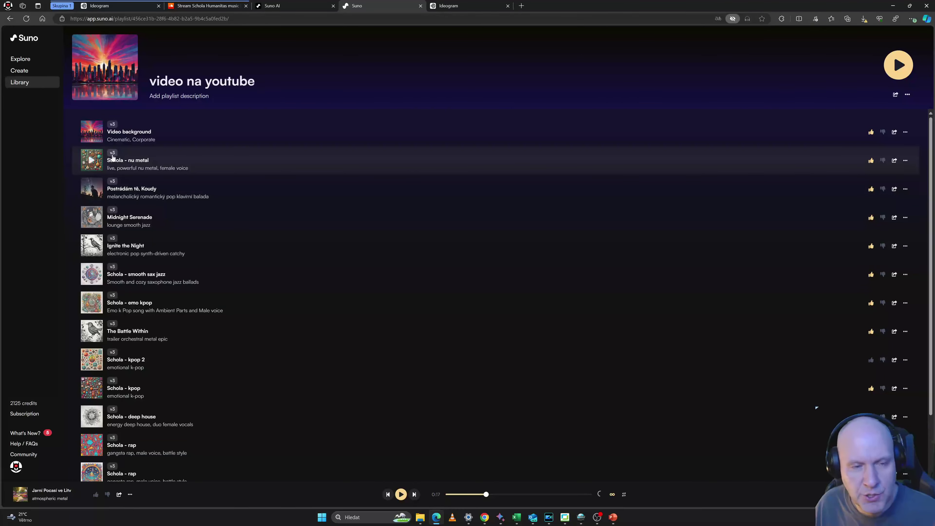
mouse_move(134, 135)
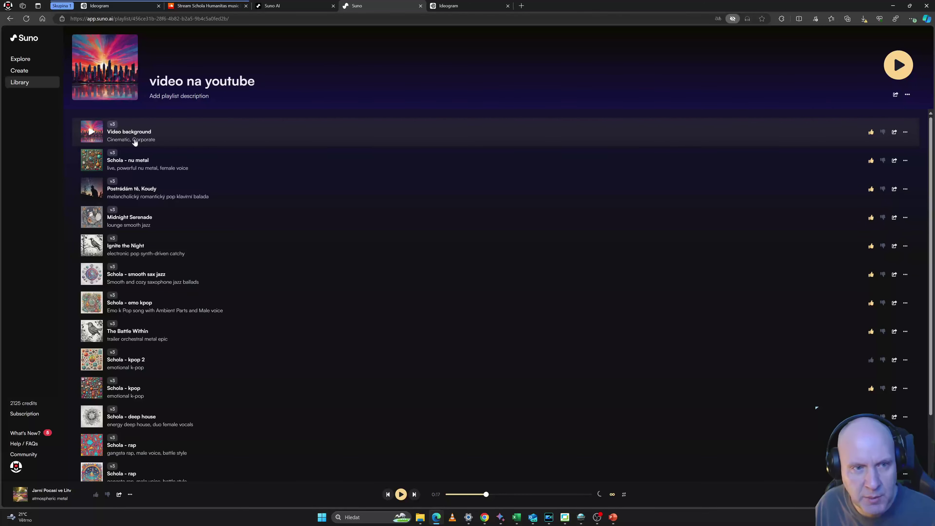
Play 'Video background', skip ahead to about 1:18, then pause it.
left_click(138, 133)
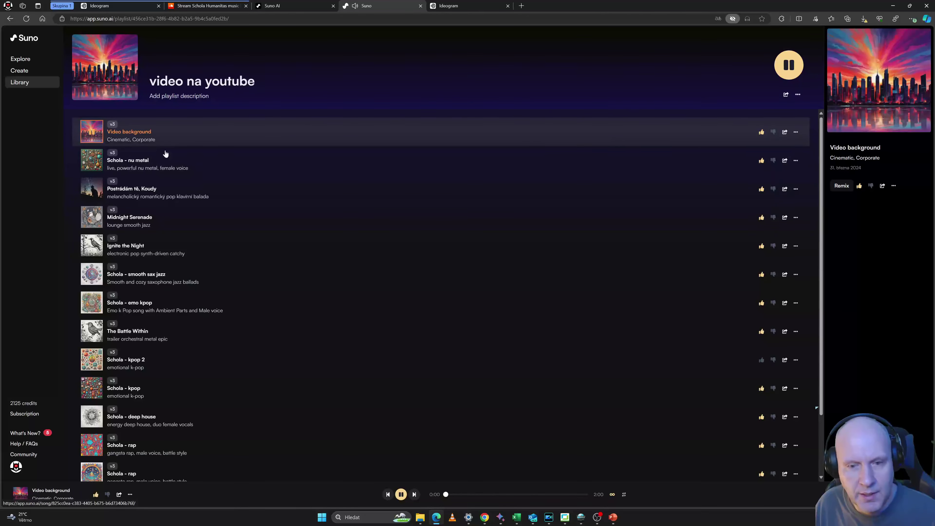
left_click(509, 494)
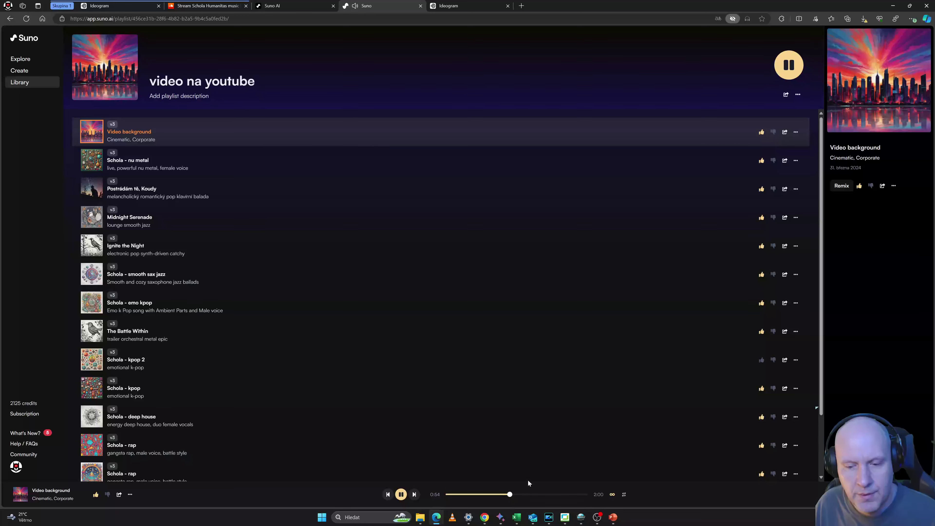
left_click(537, 495)
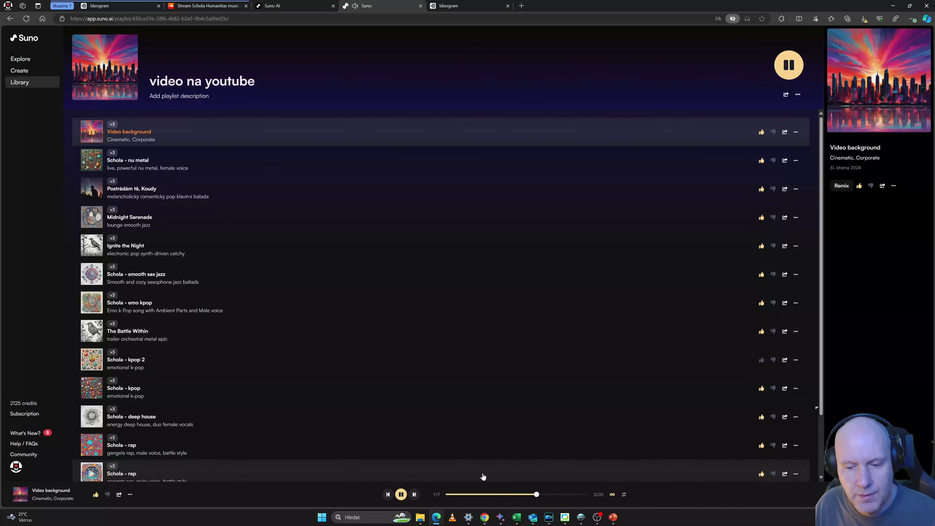
left_click(401, 495)
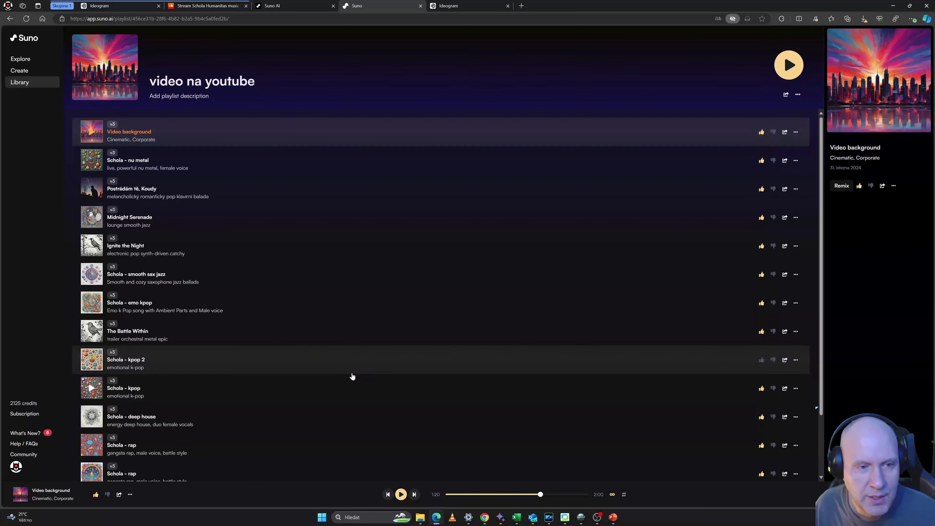
Listen to parts of 'Schola - kpop 2' and 'Schola - kpop', pausing each.
scroll(351, 376, "down", 2)
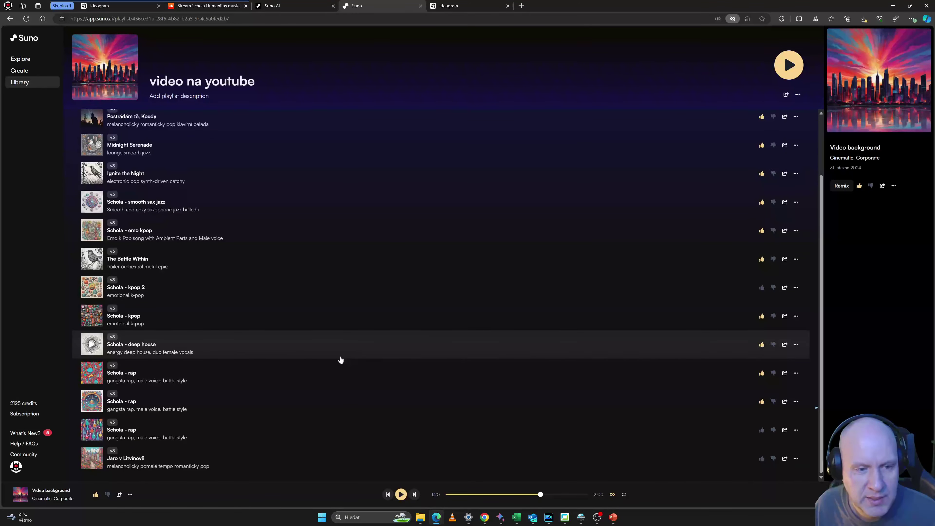
left_click(94, 288)
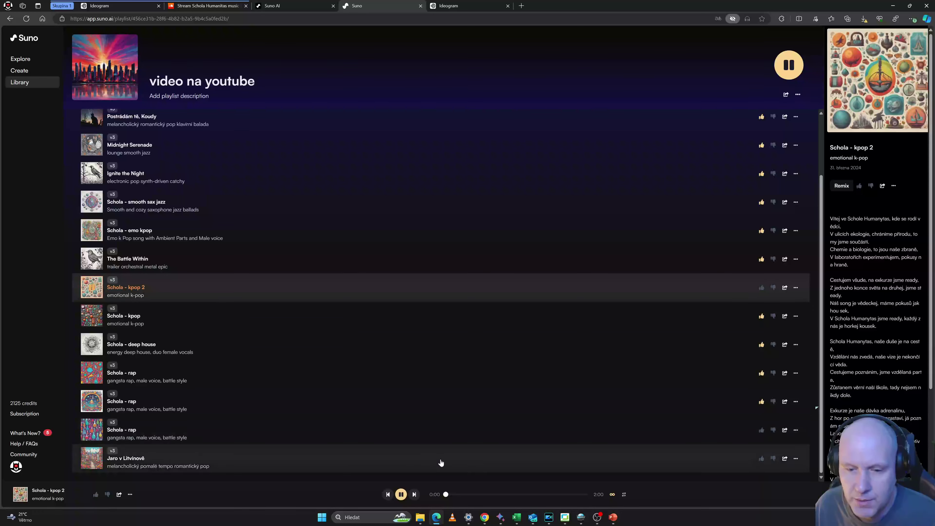
left_click(486, 494)
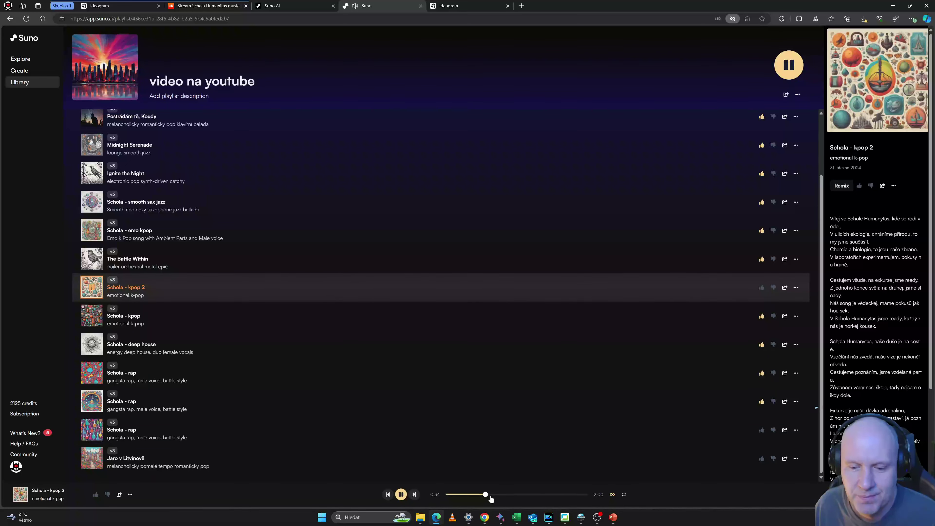
left_click(402, 496)
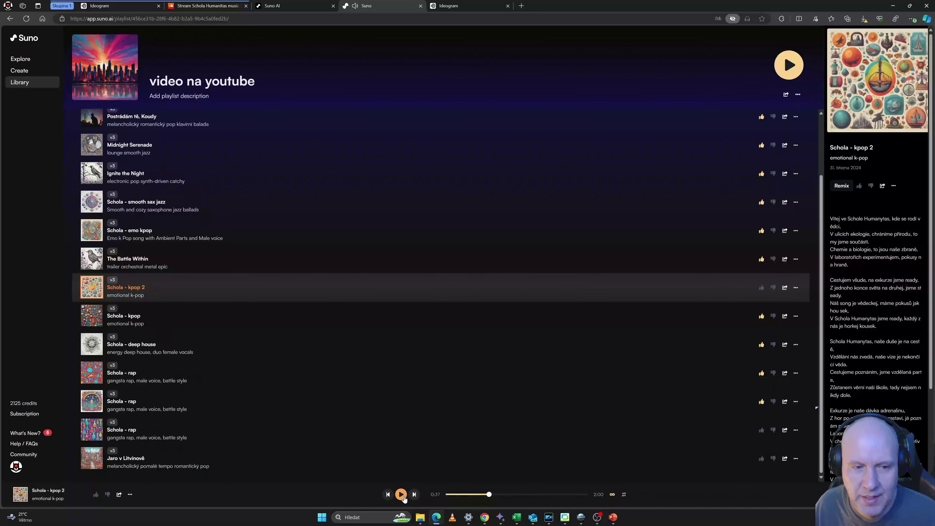
left_click(171, 320)
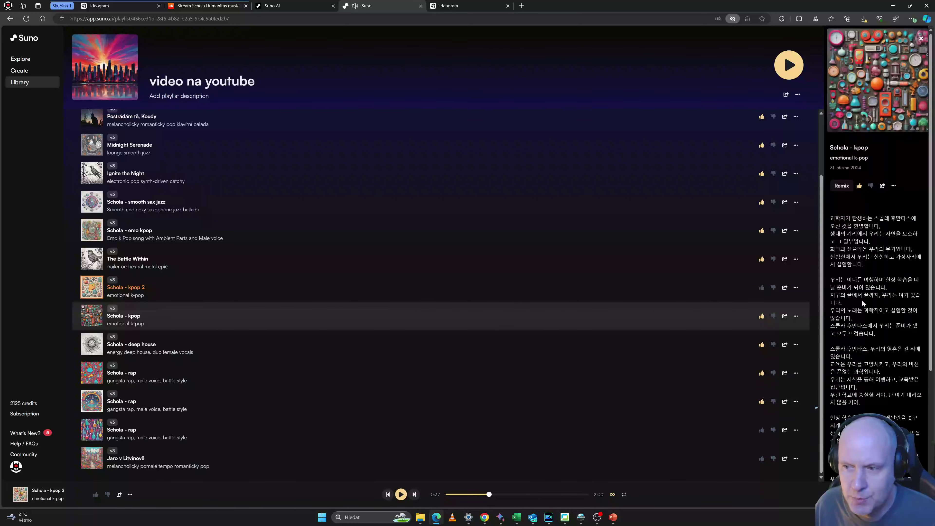
left_click(92, 316)
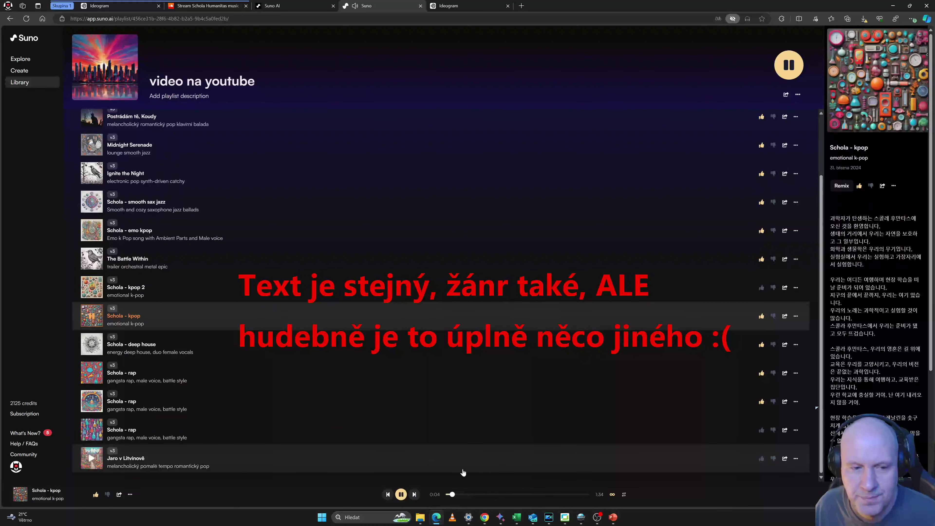
left_click(401, 495)
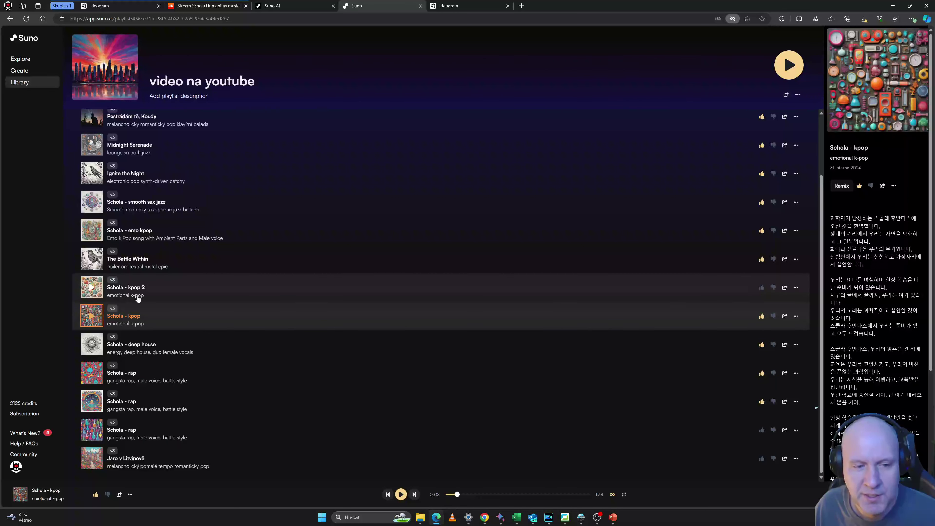
mouse_move(162, 292)
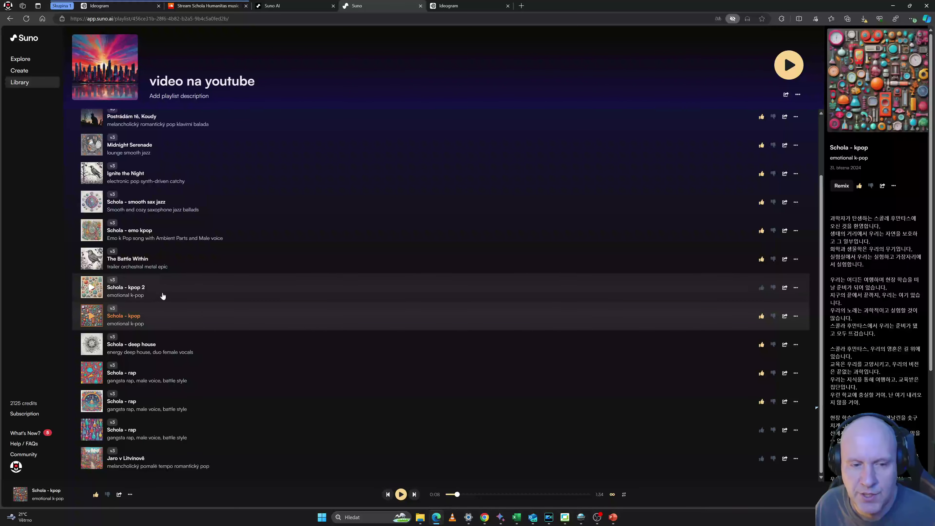
Compare the lyrics of 'Schola - kpop 2' and 'Schola - kpop' in the details panel.
left_click(169, 293)
left_click_drag(831, 272, 884, 334)
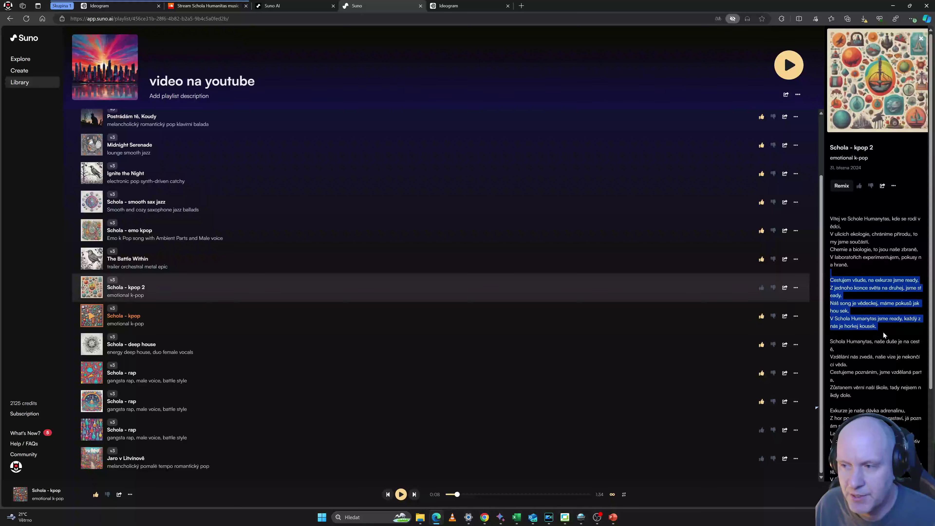
left_click(206, 318)
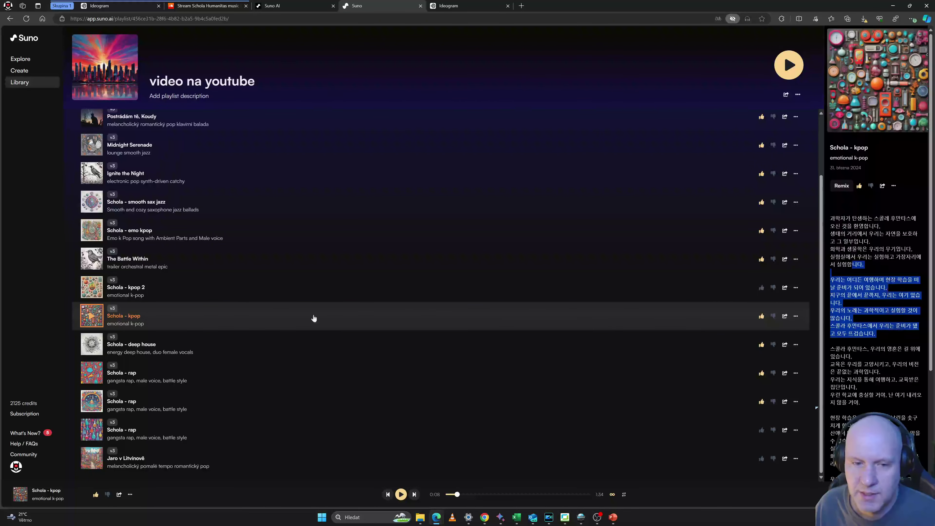
left_click(207, 297)
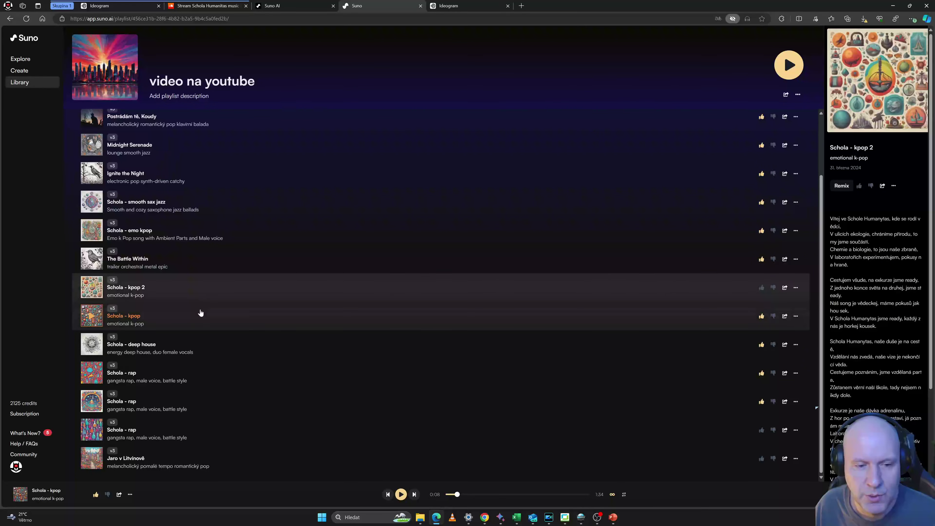
scroll(267, 376, "up", 2)
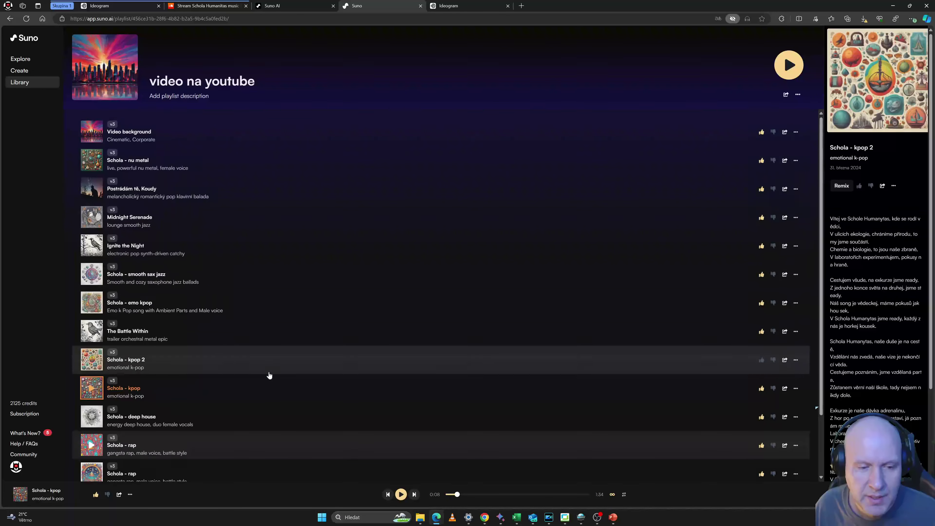
scroll(267, 376, "down", 2)
View the details of each of the three 'Schola - rap' tracks.
left_click(220, 407)
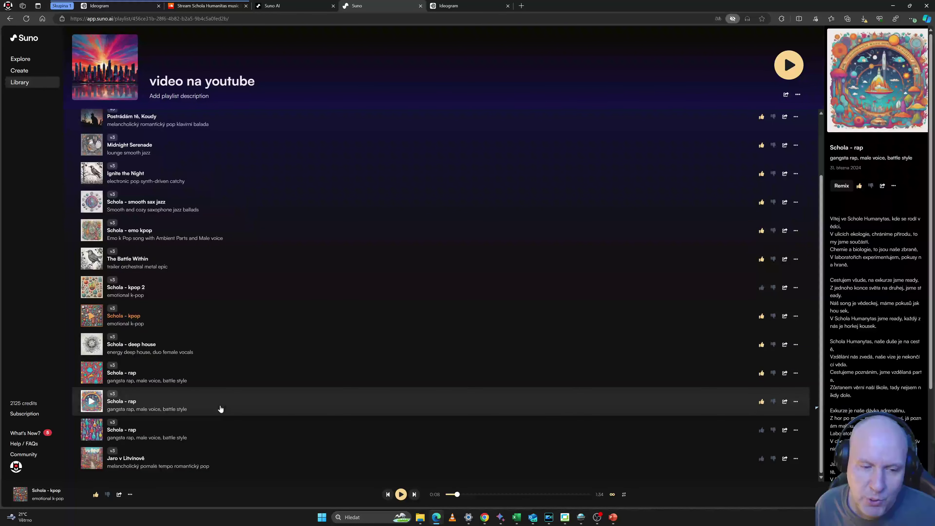
left_click(136, 385)
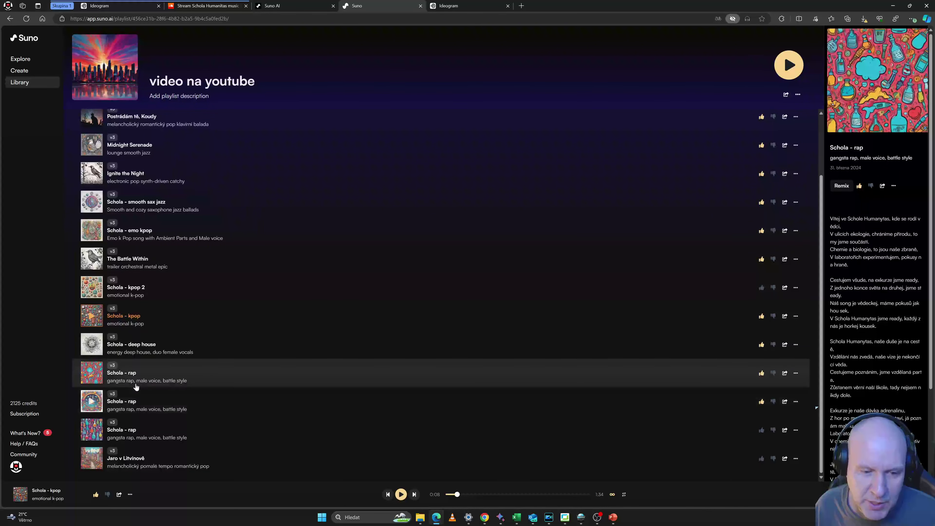
left_click(164, 406)
left_click(195, 439)
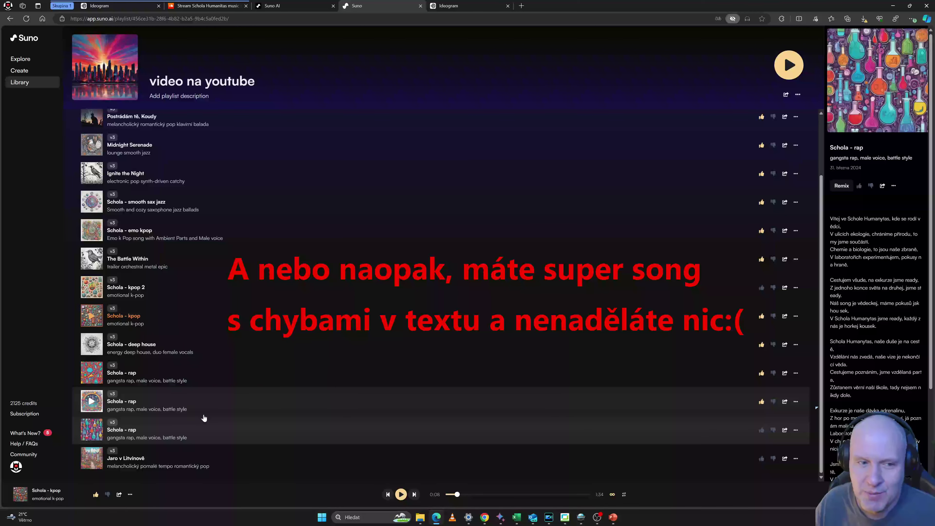
Browse the Explore trending list, then return to the Create page.
left_click(31, 63)
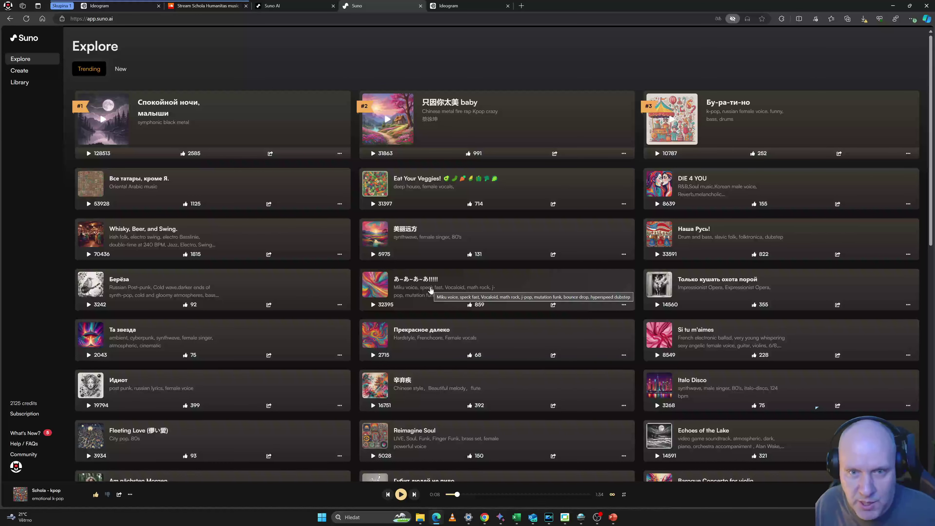
scroll(409, 244, "down", 5)
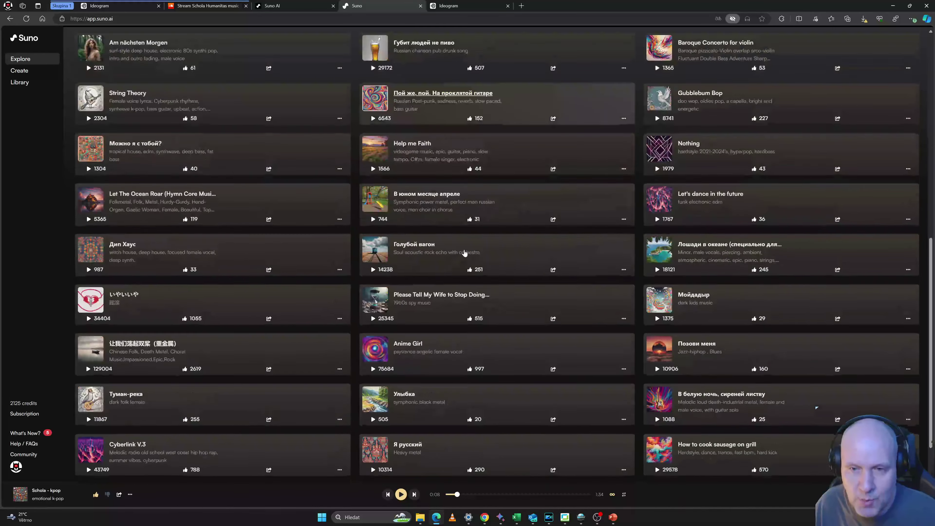
scroll(410, 244, "up", 5)
left_click(19, 70)
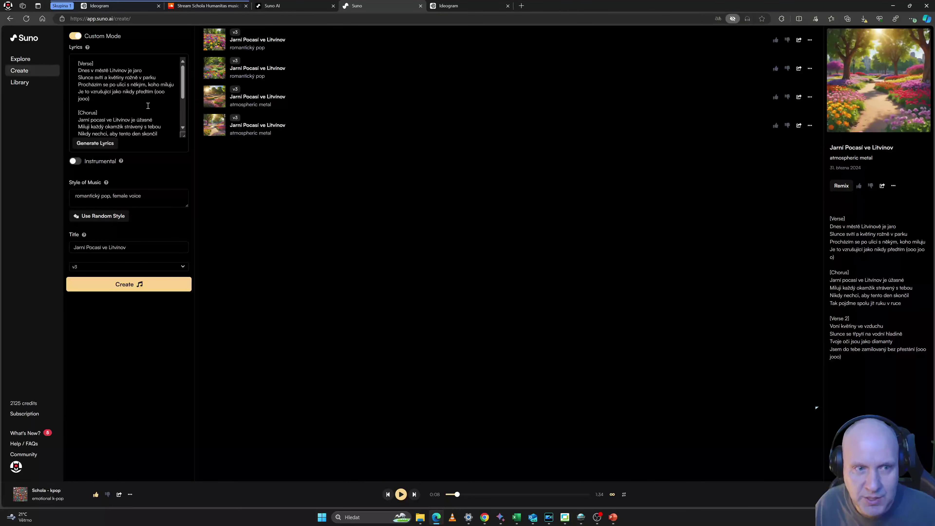
Delete all the lyrics text and open the last atmospheric metal version's options menu.
left_click(103, 81)
key("ctrl+a")
scroll(134, 111, "down", 1)
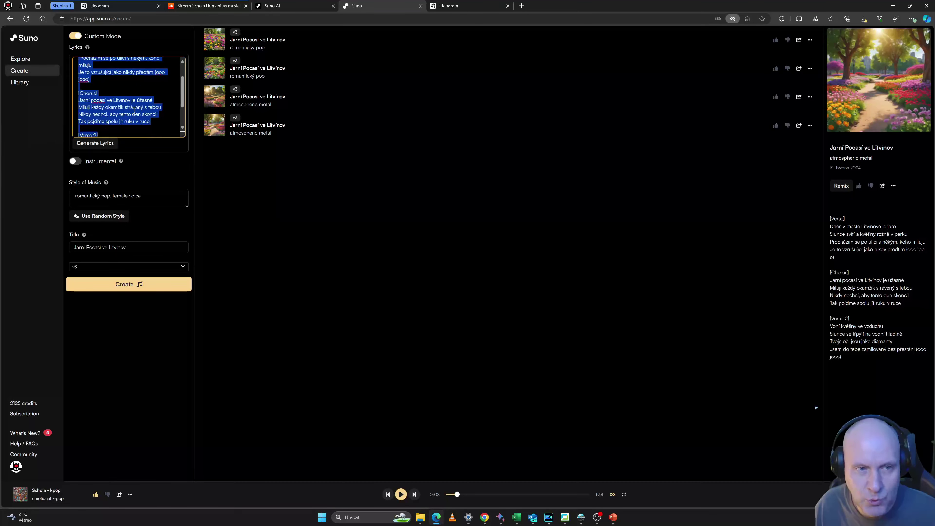
key("Delete")
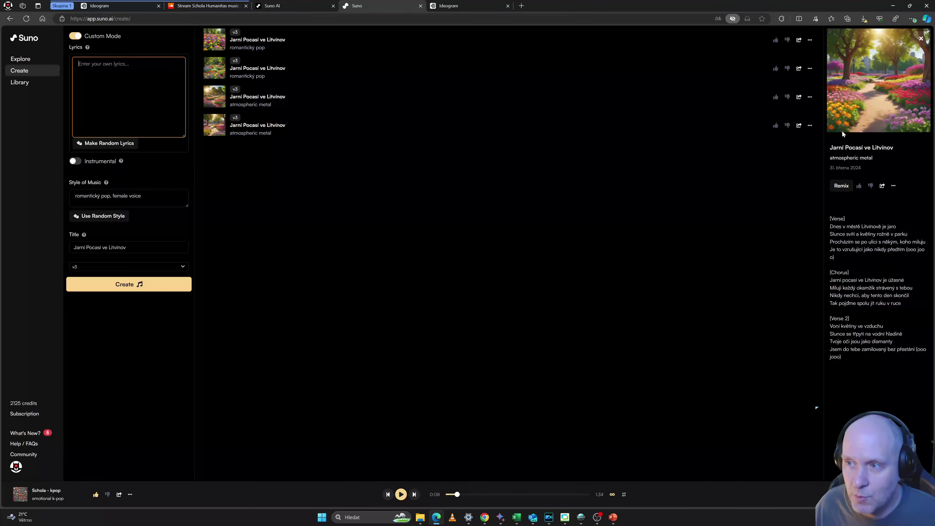
left_click(810, 125)
mouse_move(822, 263)
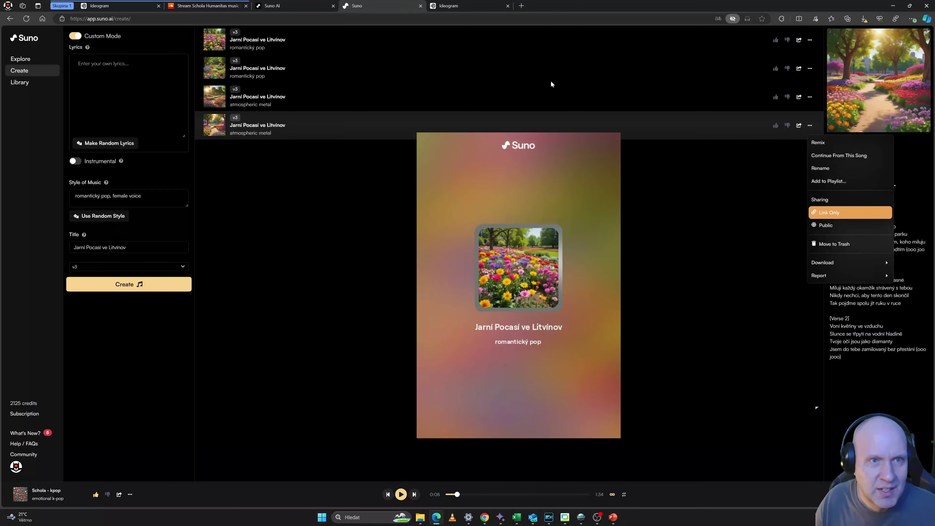
left_click(276, 7)
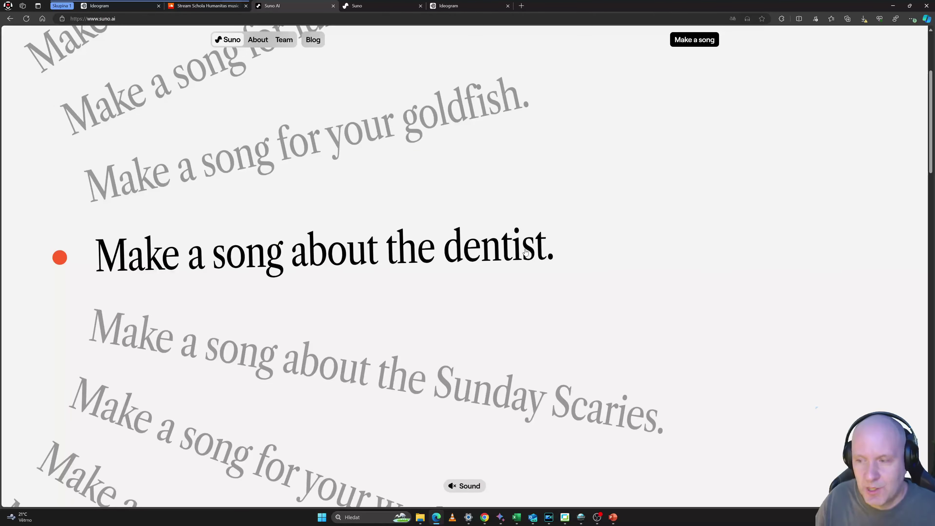